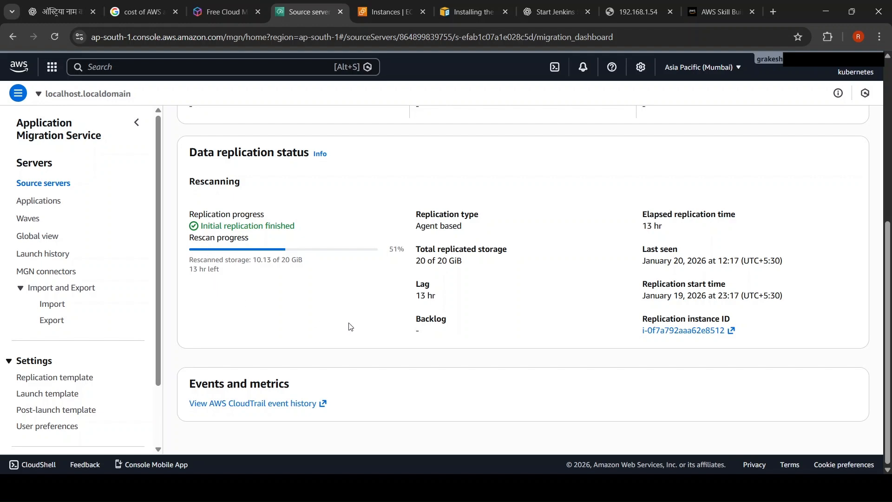
- Review the source server's replication settings, including the replication server instance type, EBS volume type, and data routing and throttling
scroll(350, 326, up, 6)
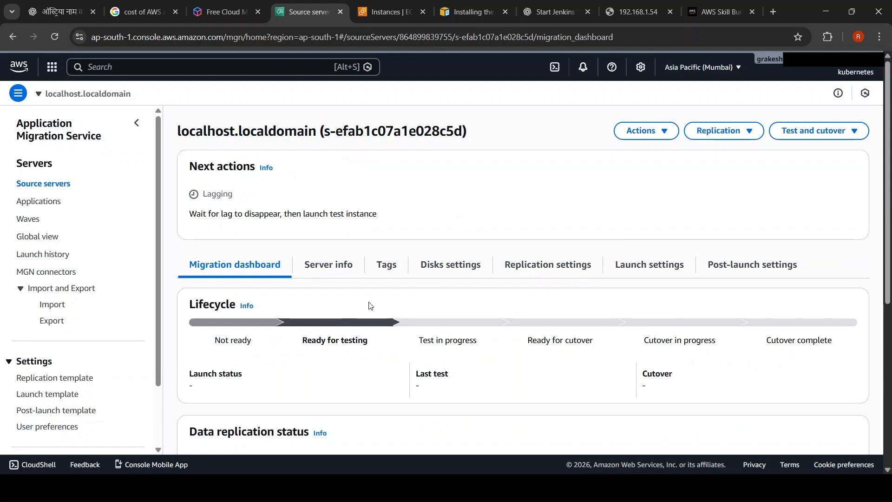
click(542, 266)
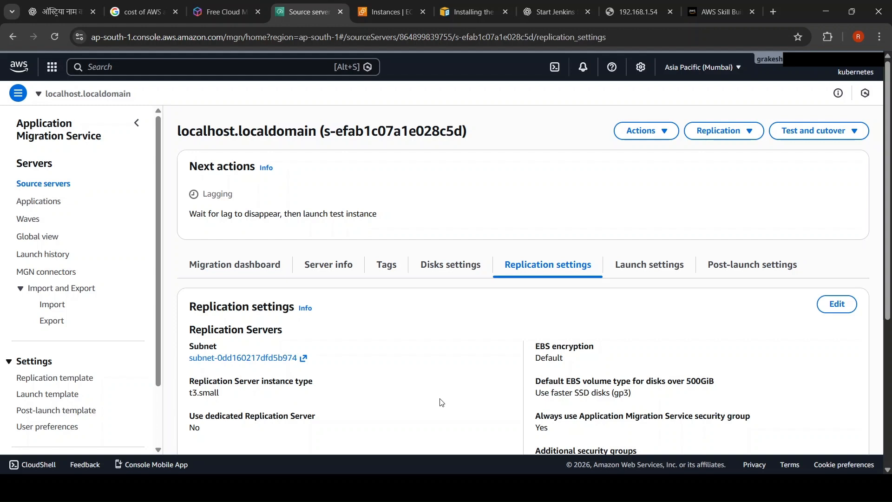
scroll(441, 403, down, 1)
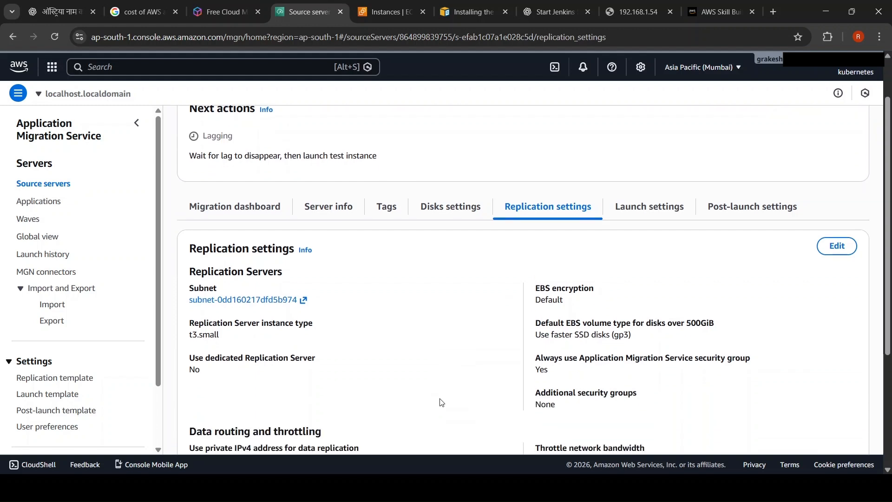
double_click(211, 324)
double_click(274, 323)
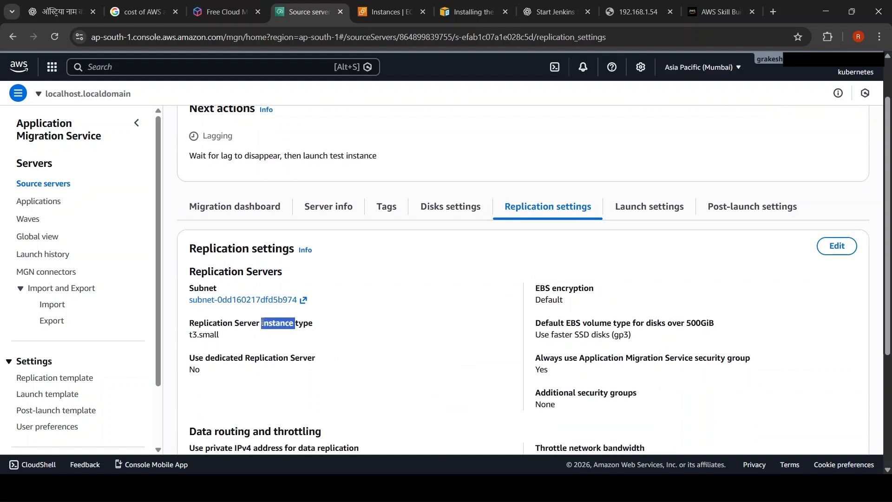
double_click(212, 335)
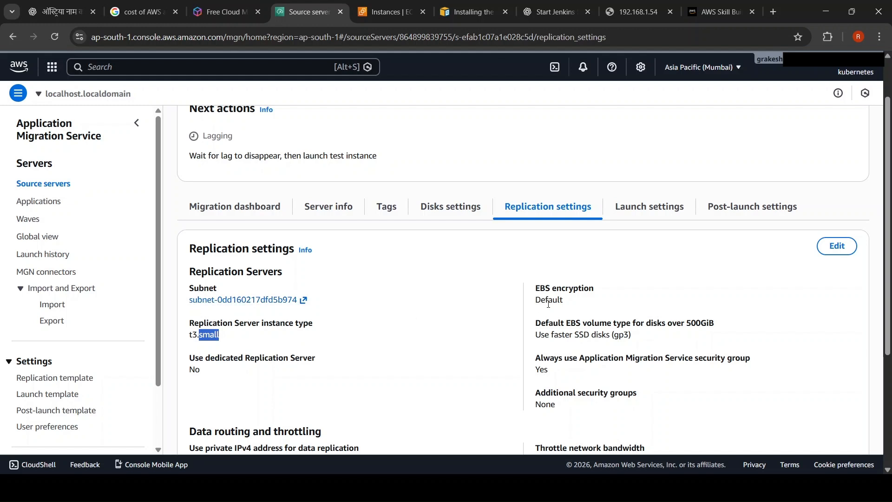
double_click(576, 335)
scroll(712, 356, down, 3)
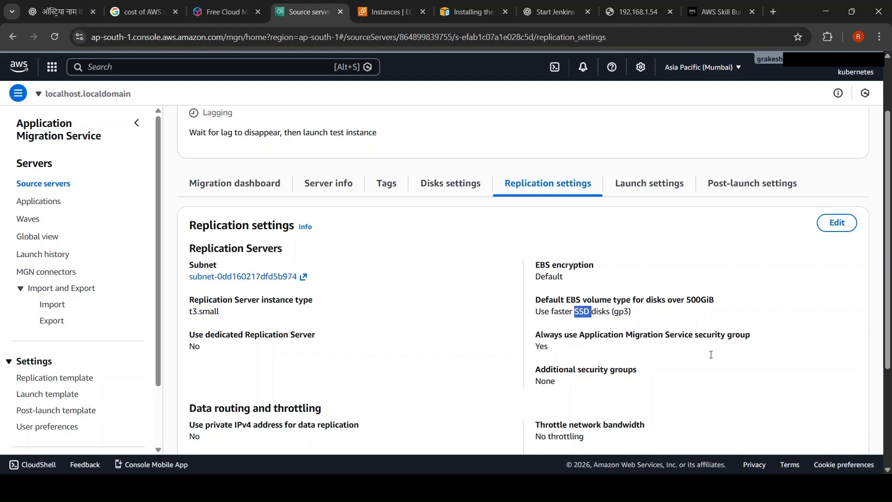
scroll(712, 359, down, 2)
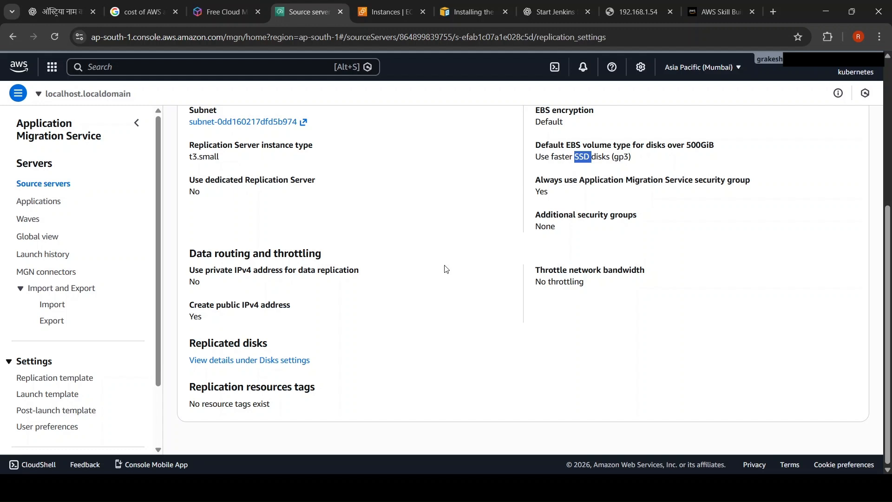
- Examine the source server's general information, hardware, disks and recommended instance type in its server info
scroll(383, 325, up, 3)
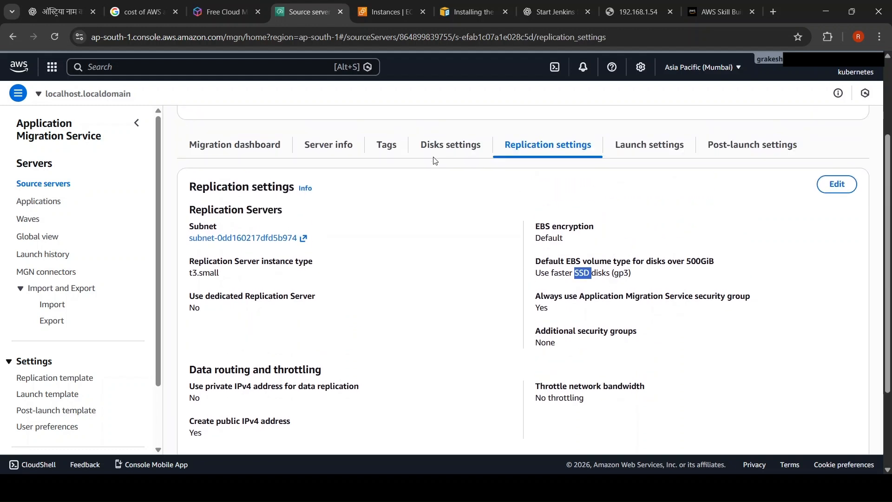
click(296, 149)
click(356, 149)
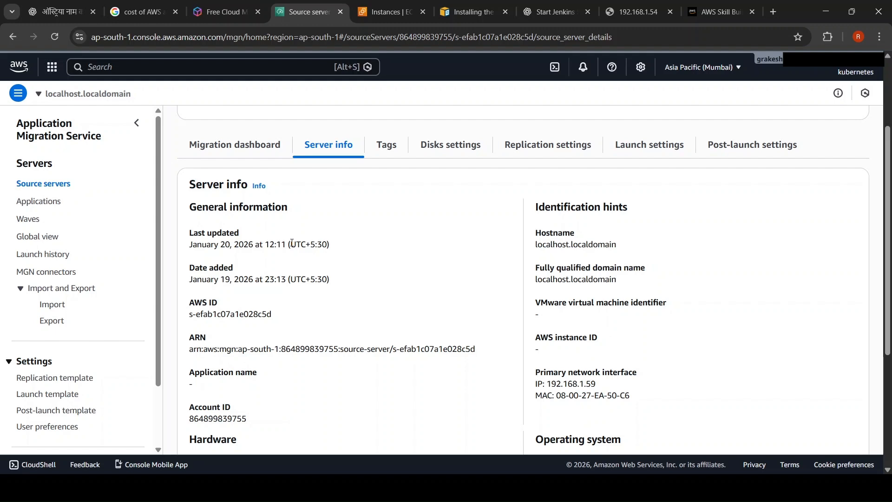
scroll(439, 318, down, 3)
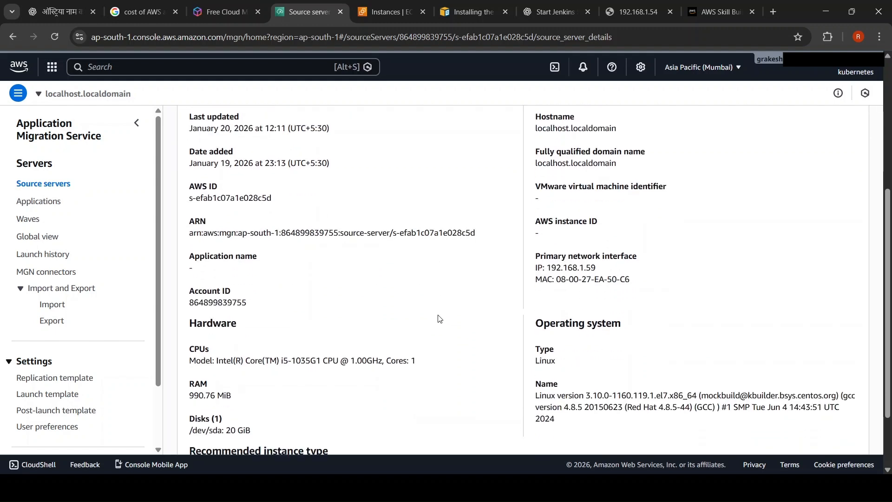
scroll(439, 319, up, 3)
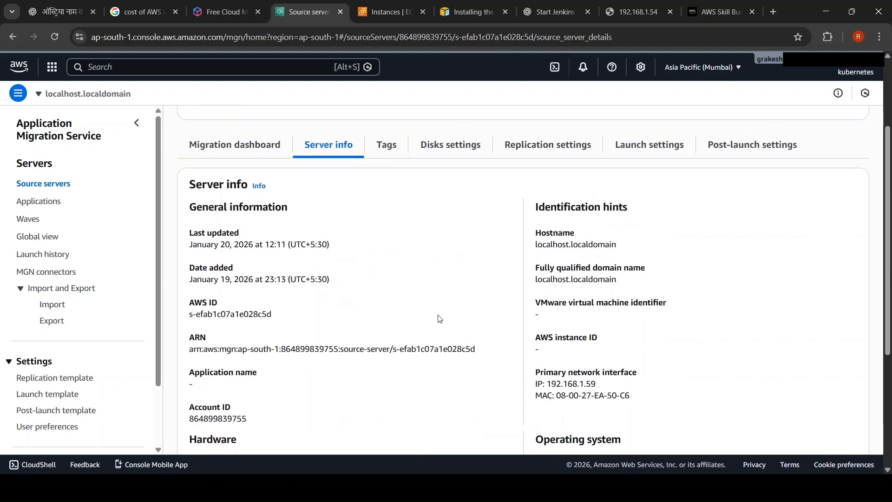
scroll(439, 319, down, 4)
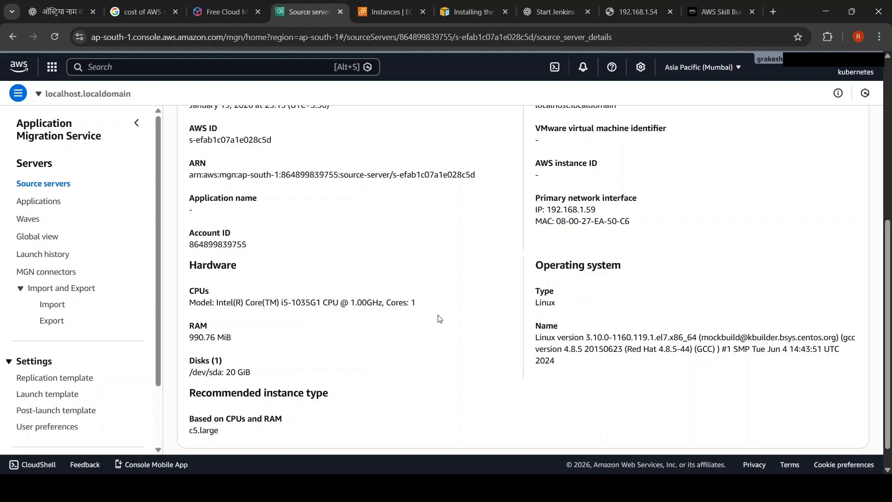
scroll(439, 318, down, 1)
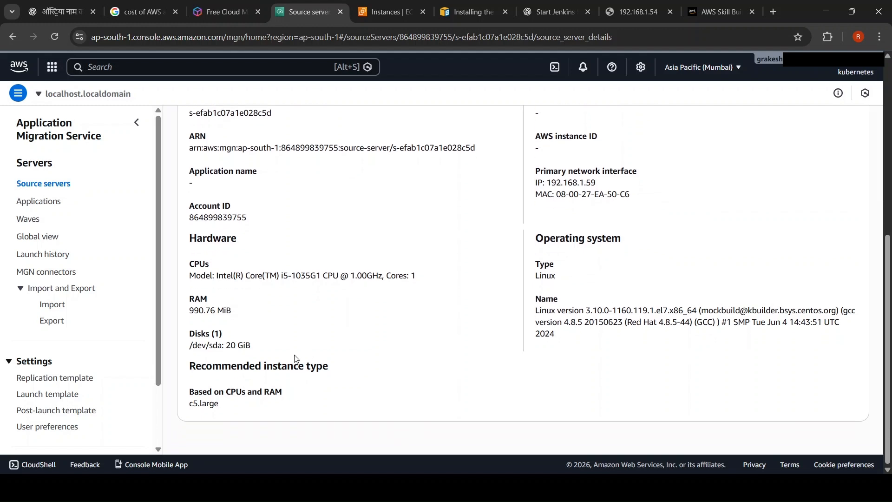
triple_click(204, 345)
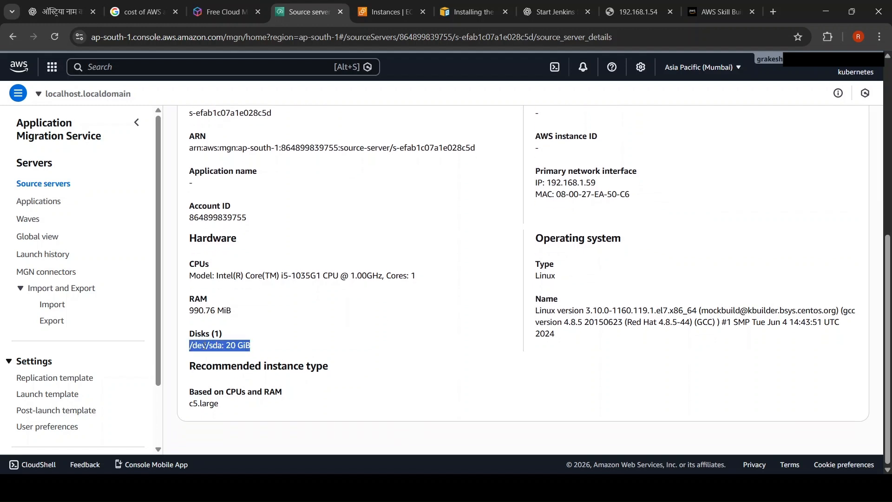
triple_click(250, 341)
double_click(207, 404)
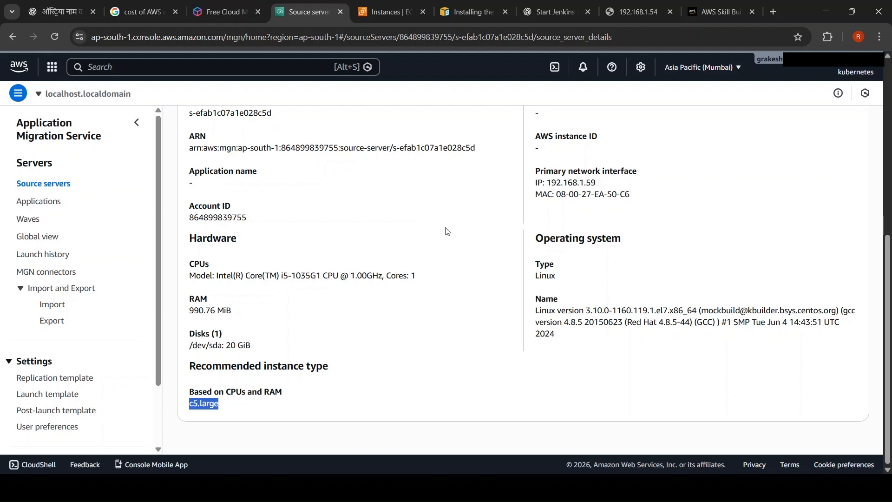
- Check the source server's primary network interface IP and hostname in the identification hints
scroll(608, 277, up, 1)
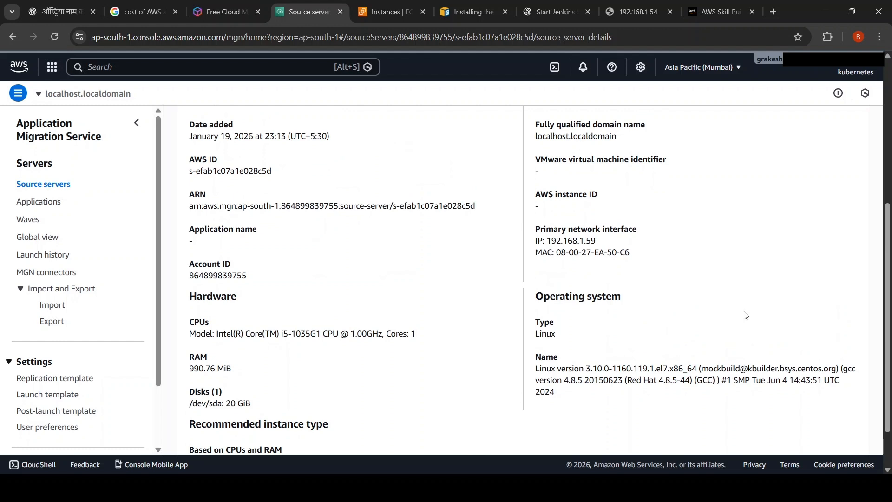
scroll(678, 368, up, 2)
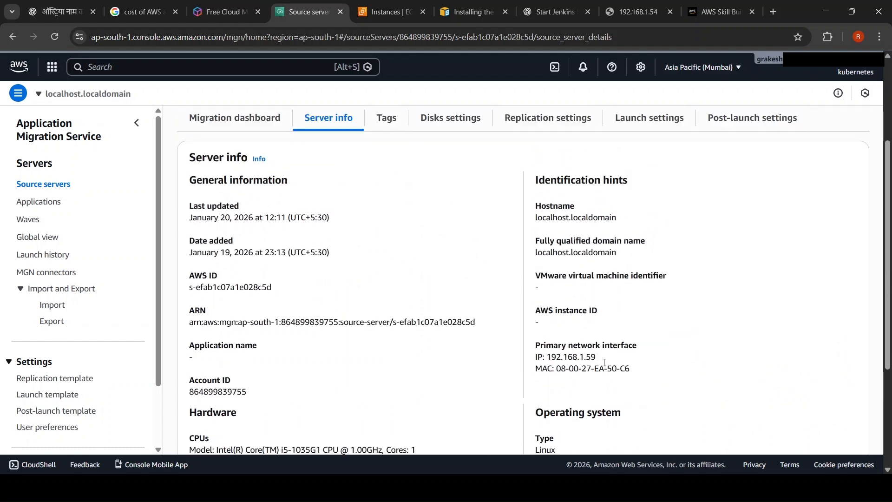
triple_click(572, 357)
scroll(660, 317, up, 1)
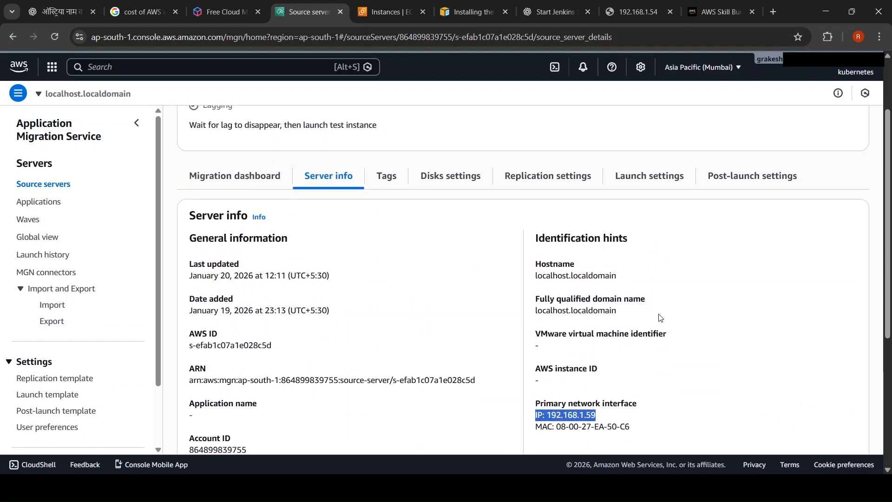
triple_click(584, 275)
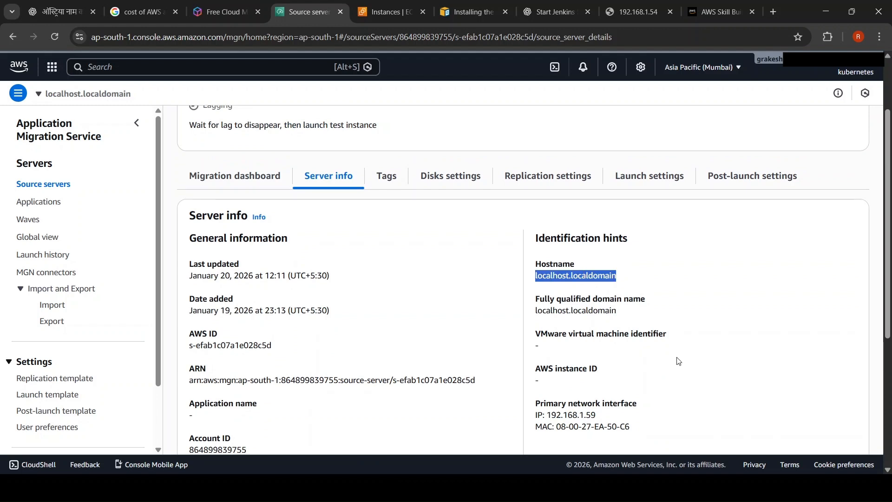
- Look through the source server's tags, disks settings and replication settings
click(397, 176)
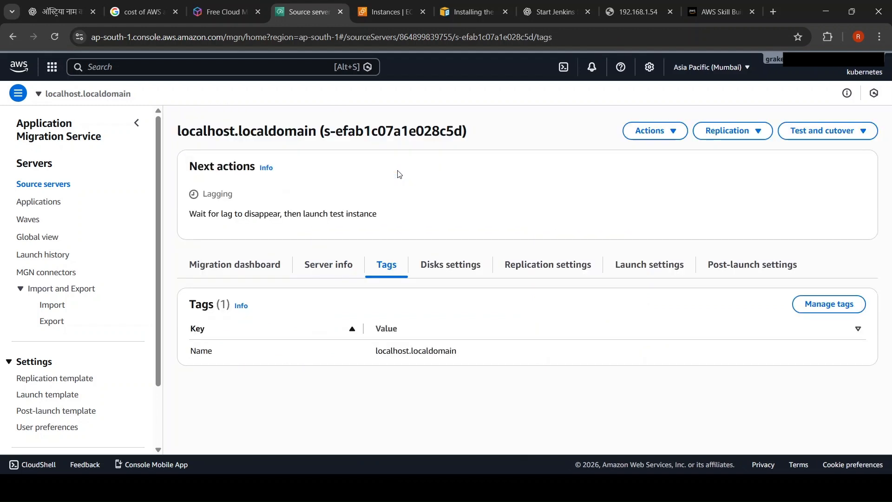
click(458, 274)
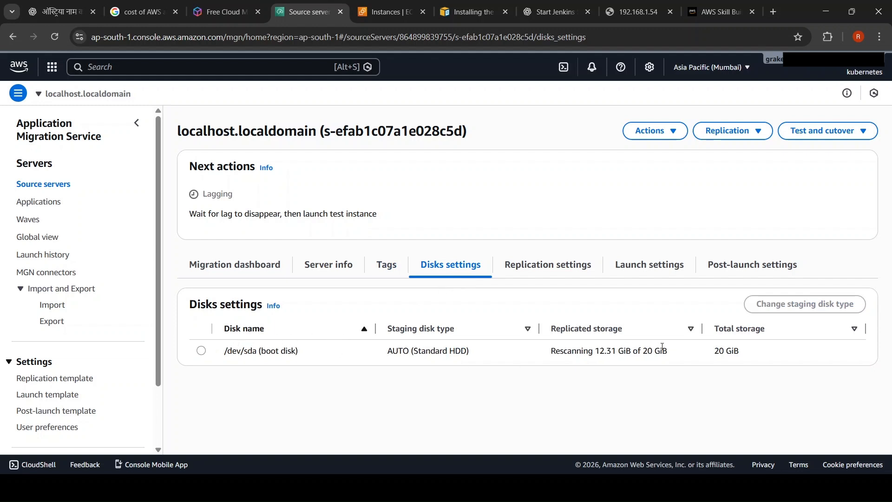
click(557, 275)
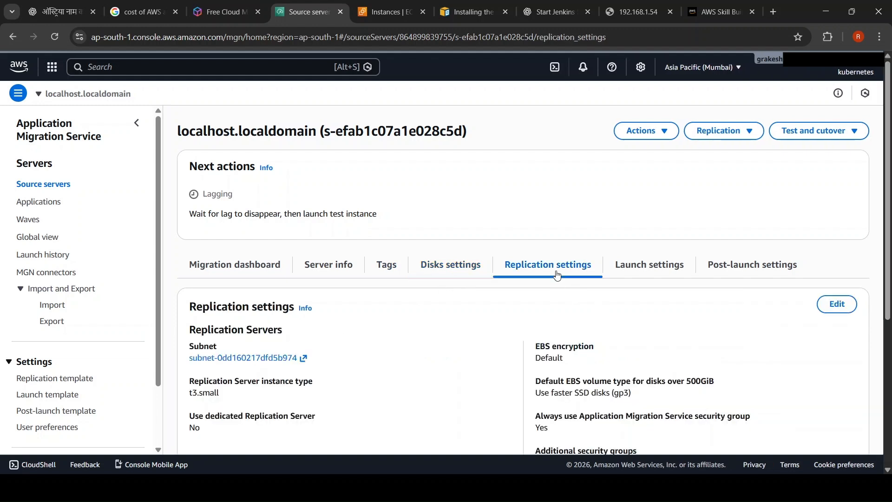
scroll(558, 275, down, 1)
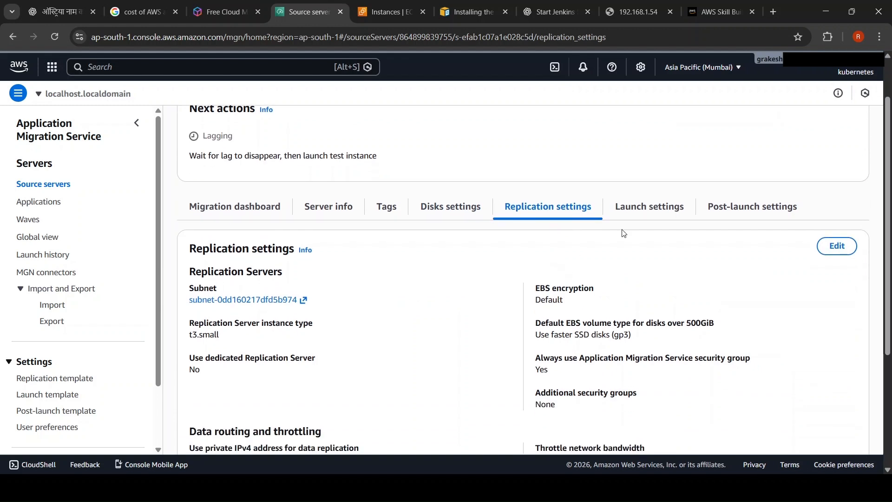
- Review the source server's general launch settings and its EC2 launch template details
click(650, 210)
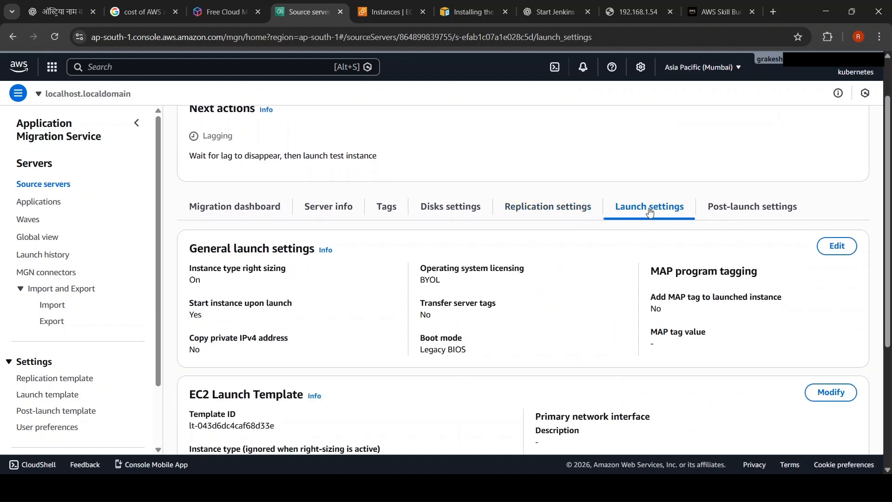
scroll(614, 288, down, 2)
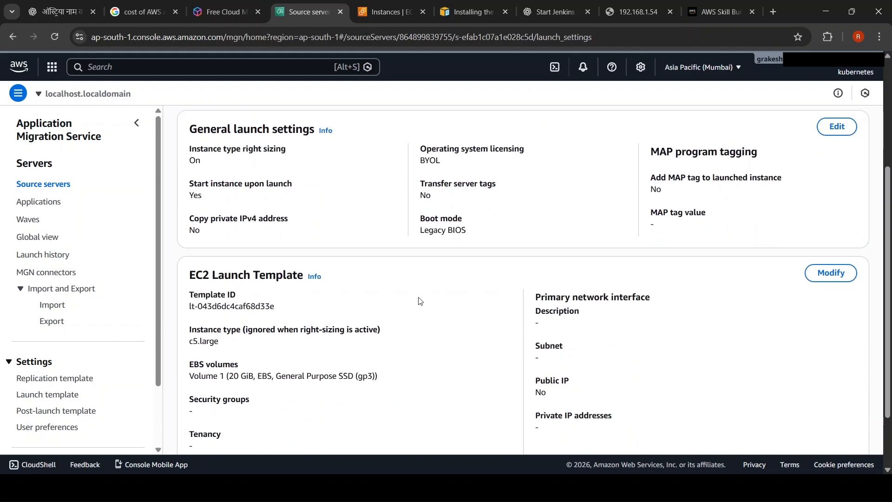
scroll(419, 301, down, 2)
scroll(420, 301, up, 4)
scroll(419, 301, down, 3)
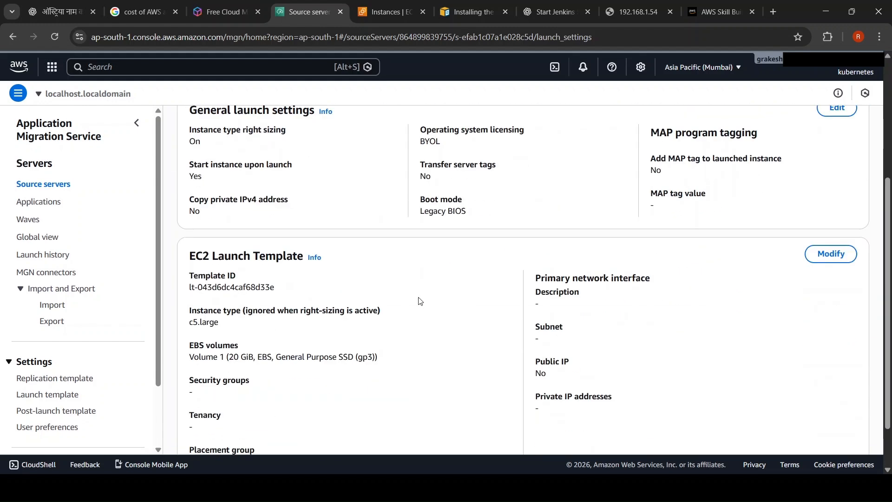
scroll(420, 301, up, 2)
scroll(419, 301, up, 2)
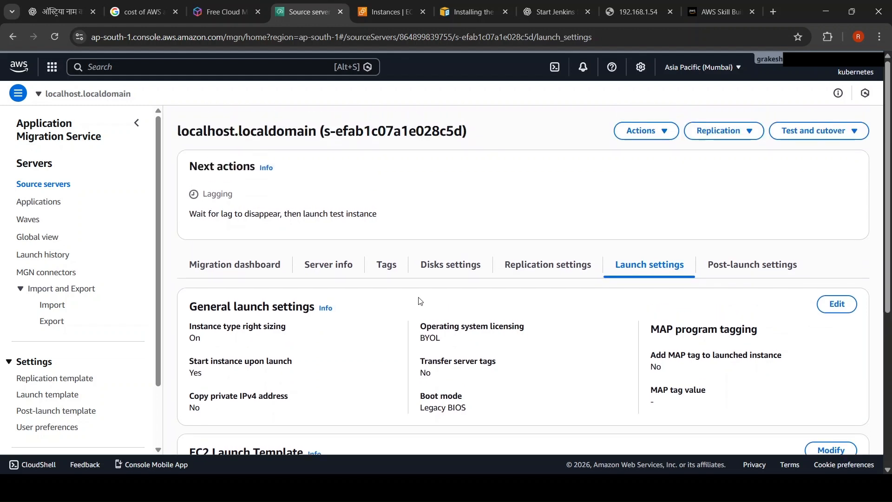
scroll(419, 301, down, 1)
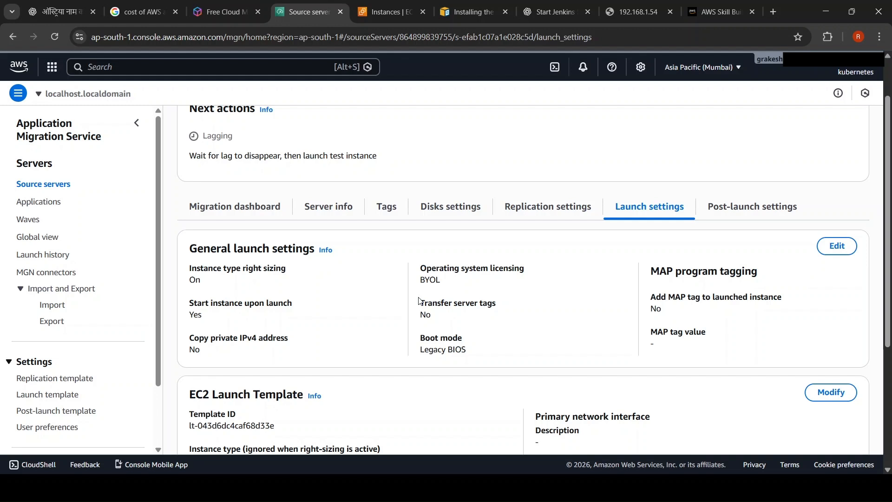
scroll(420, 301, down, 2)
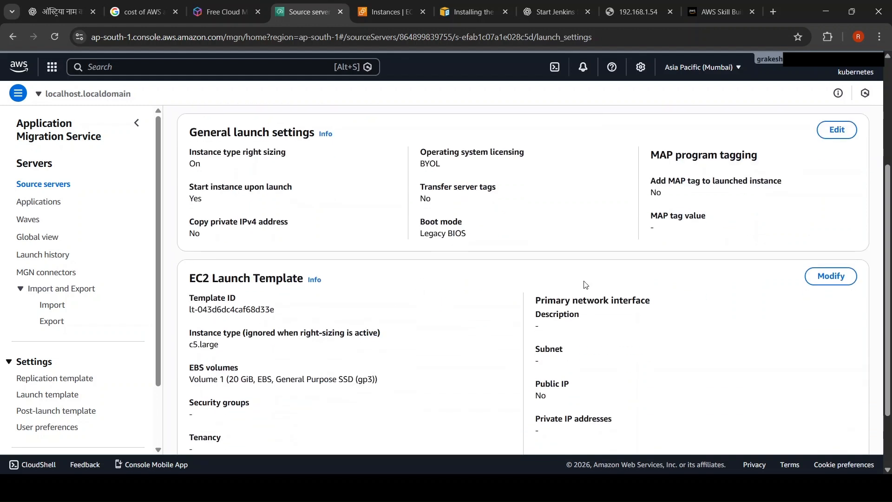
scroll(585, 284, down, 2)
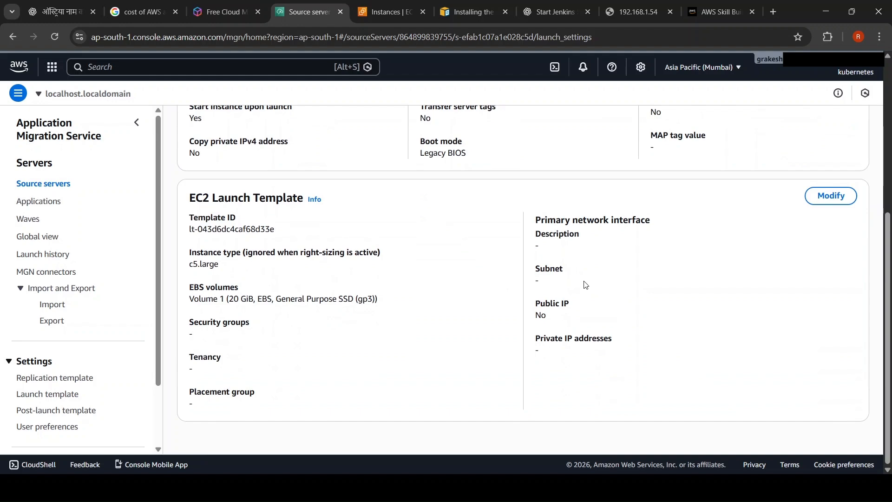
- Open the source server's EC2 launch template for modification and set the new version's instance type to t2.medium
click(835, 205)
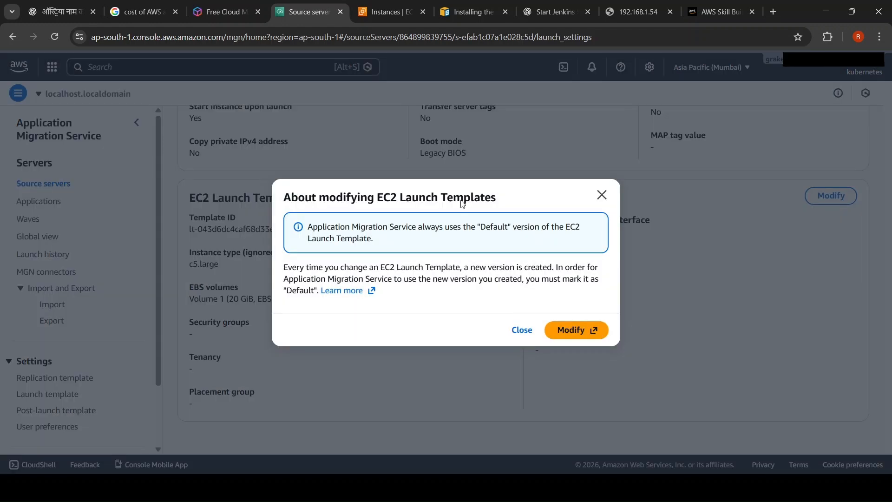
click(567, 341)
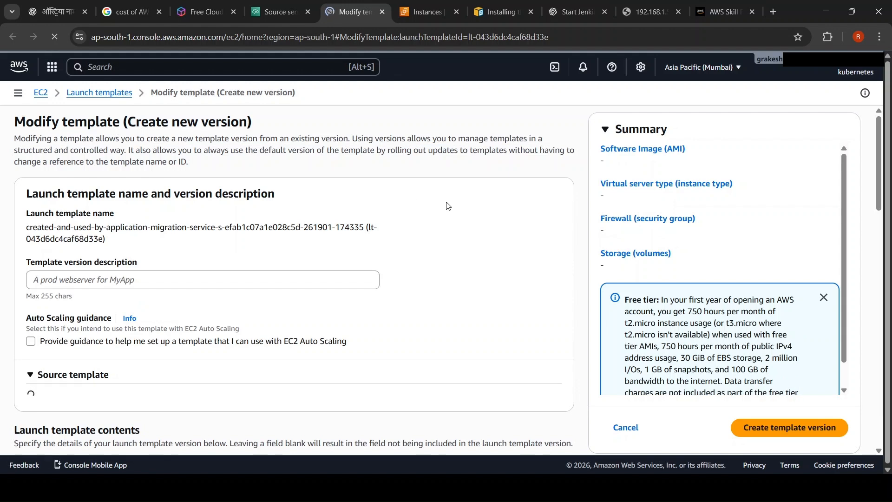
scroll(453, 206, down, 2)
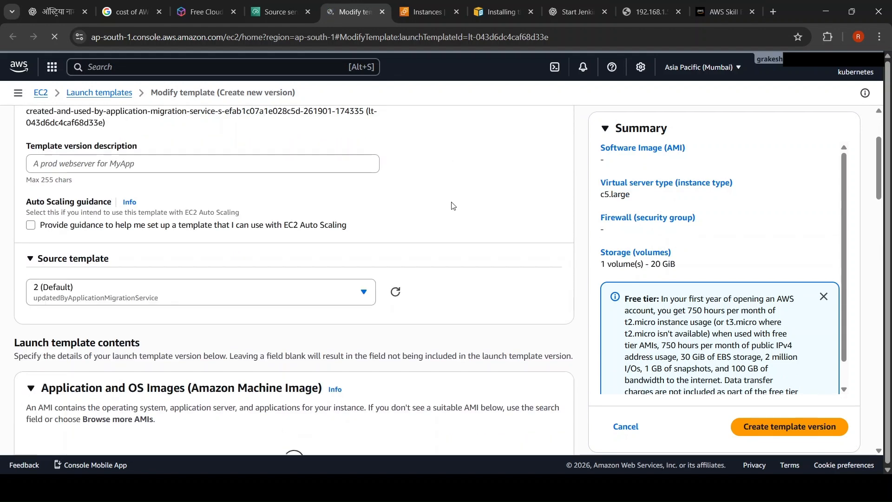
scroll(453, 205, down, 2)
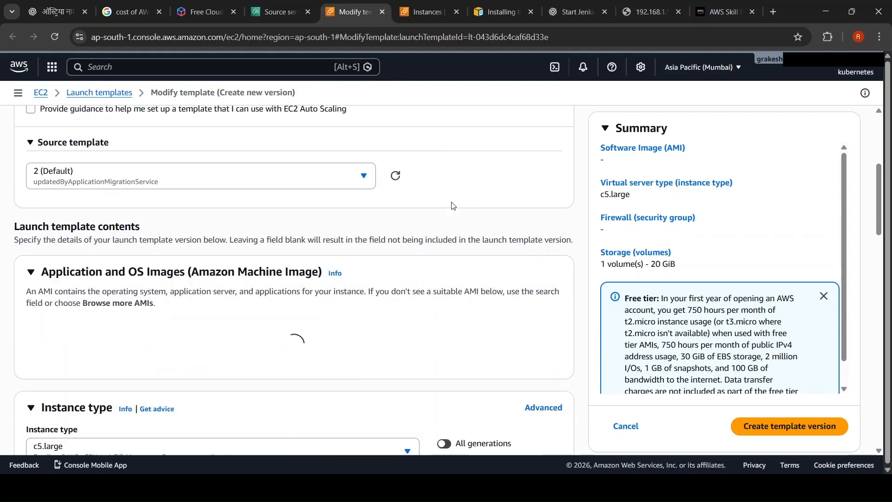
scroll(453, 206, down, 1)
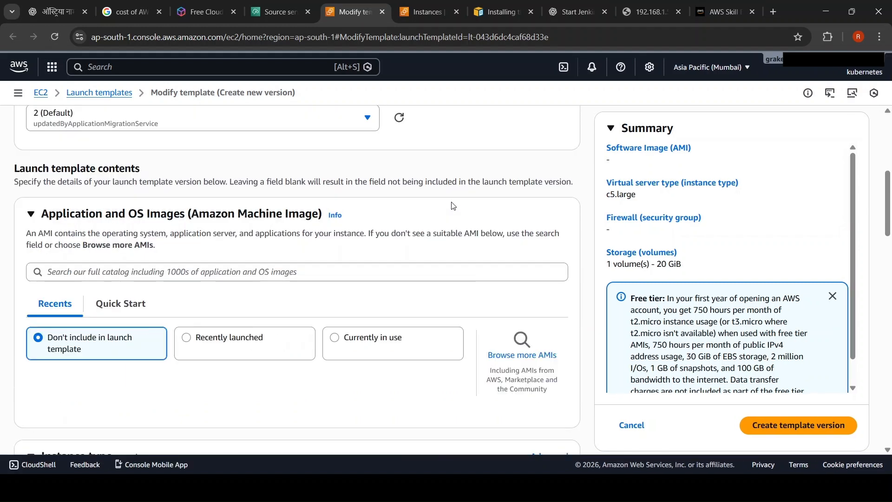
scroll(453, 206, down, 3)
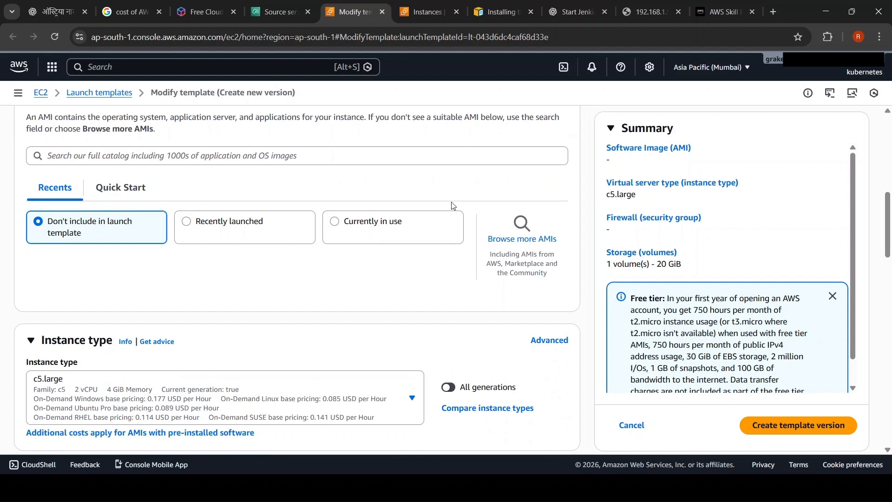
scroll(453, 206, down, 2)
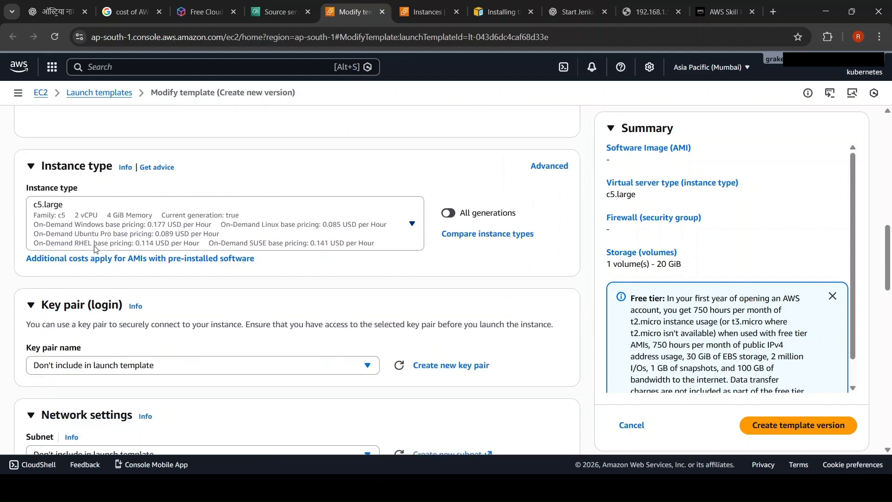
click(284, 237)
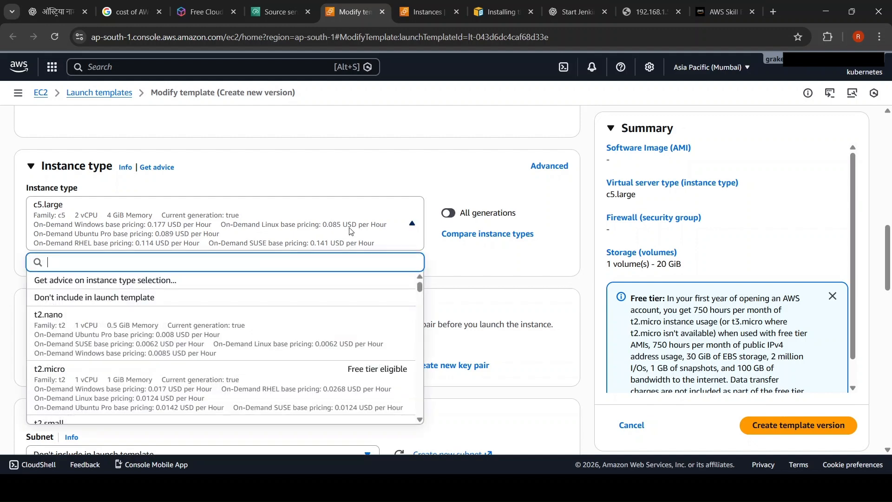
click(351, 231)
click(351, 232)
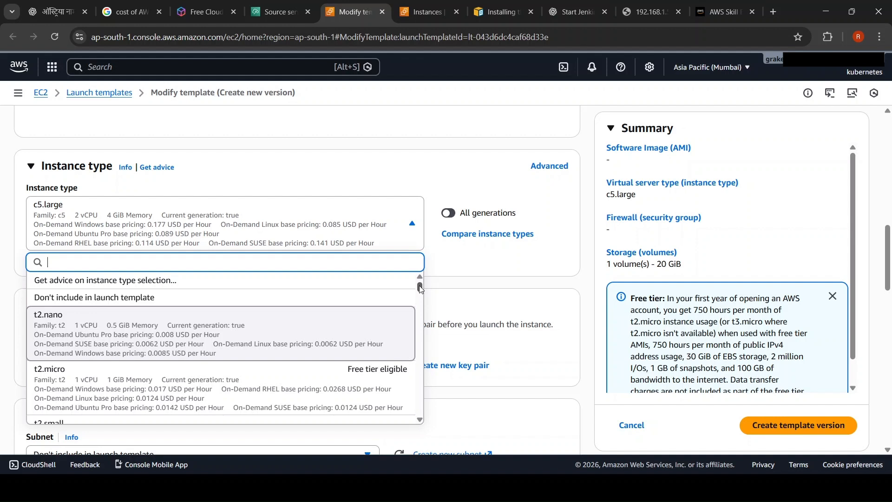
scroll(376, 310, down, 3)
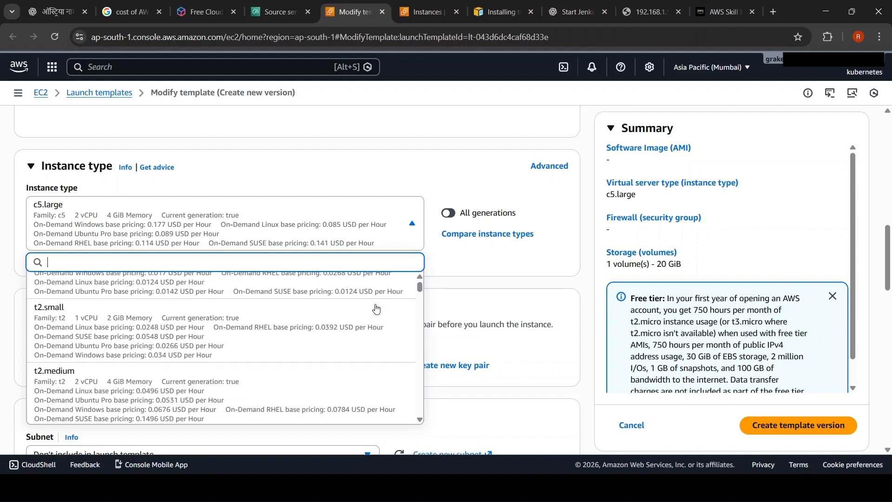
scroll(295, 346, down, 2)
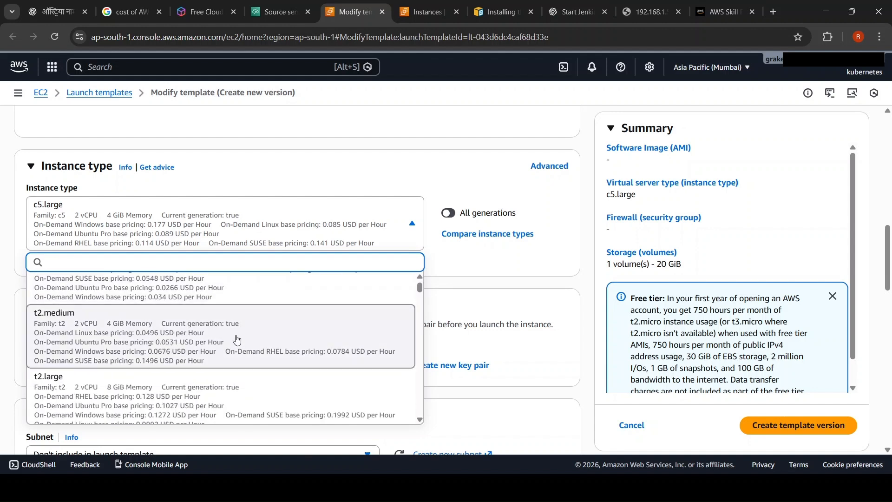
click(293, 332)
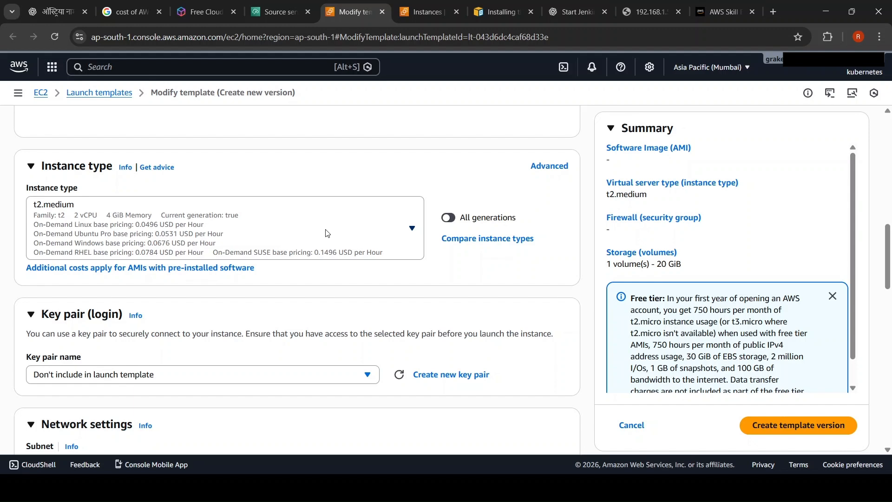
- Review the key pair, network settings, storage volumes and resource tags of the new template version
scroll(354, 282, down, 3)
scroll(355, 284, down, 1)
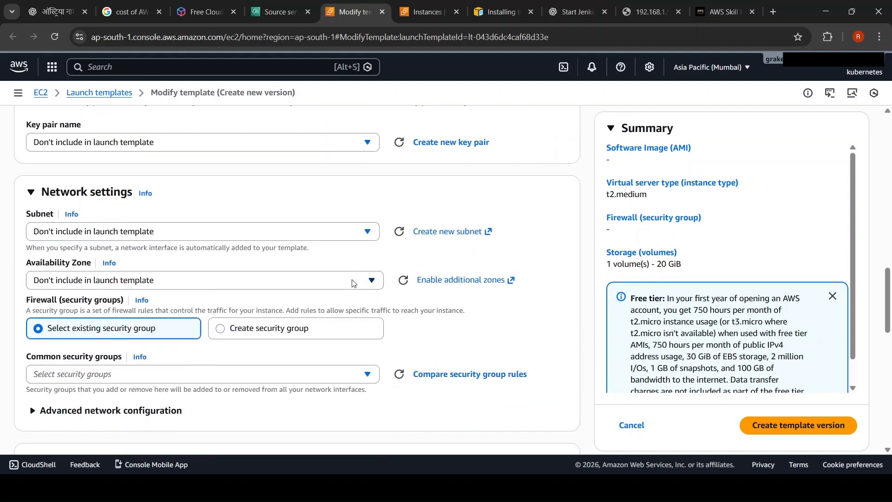
scroll(354, 284, down, 3)
scroll(354, 283, down, 3)
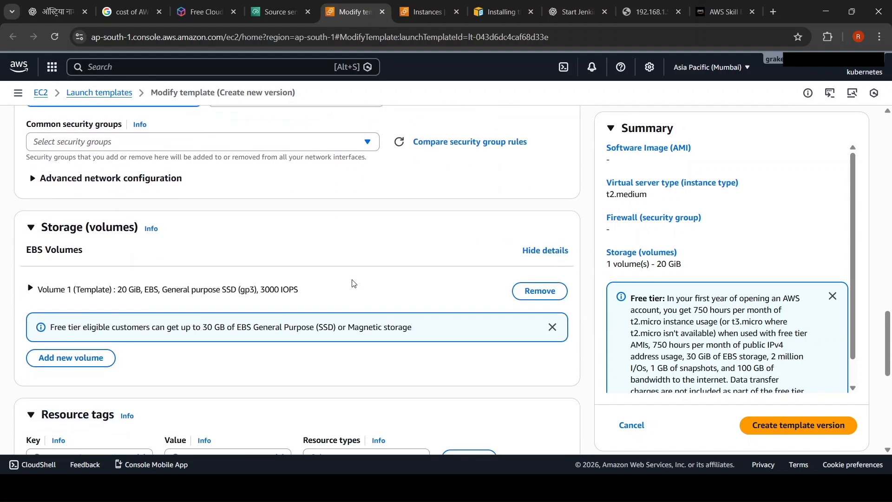
scroll(353, 284, up, 3)
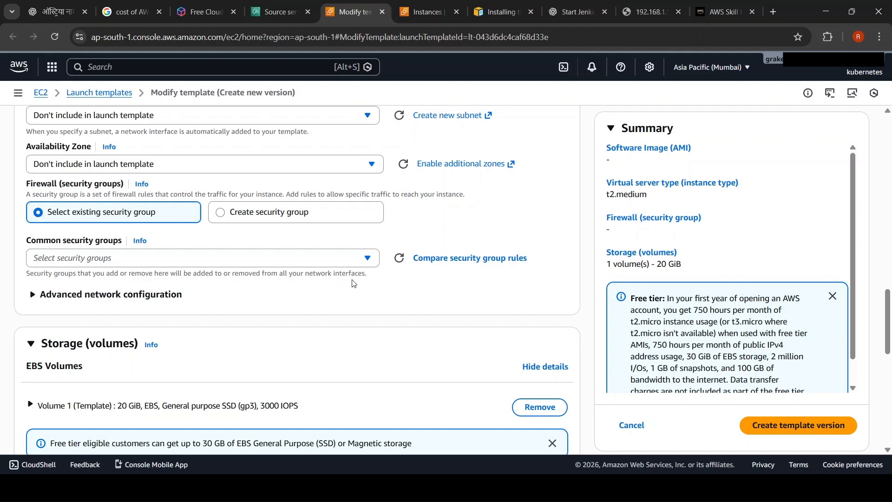
scroll(353, 284, down, 3)
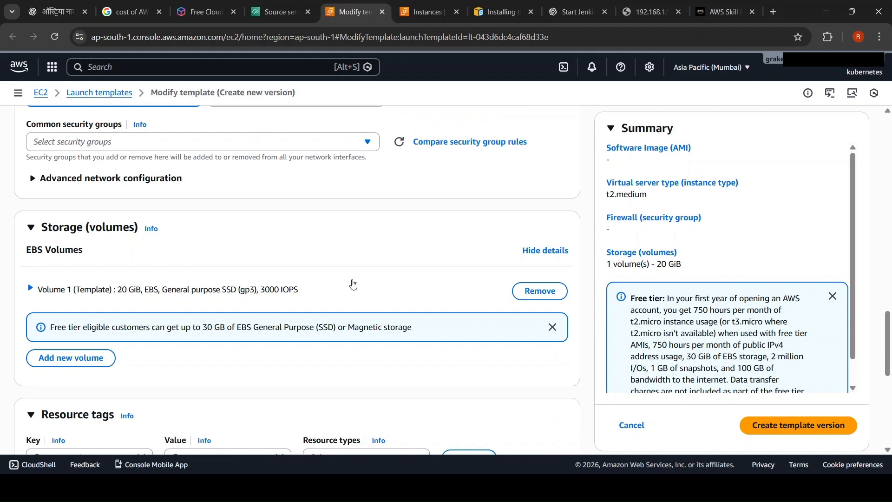
scroll(378, 289, down, 1)
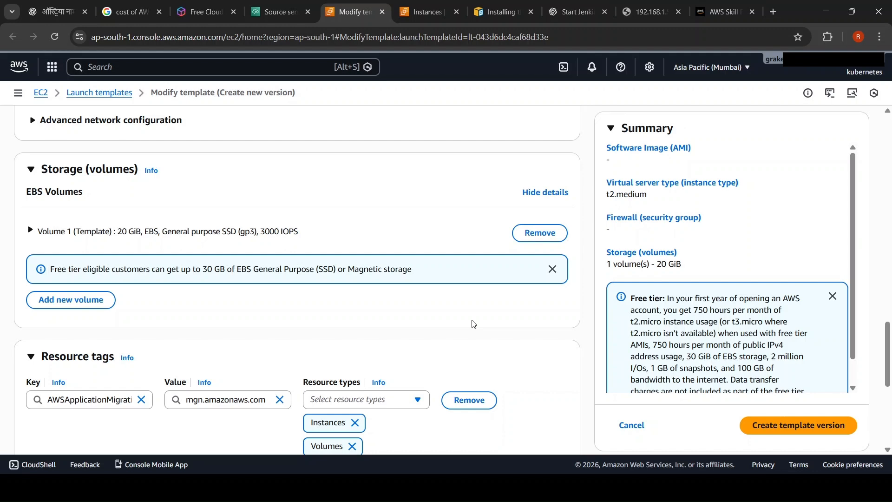
scroll(473, 324, down, 3)
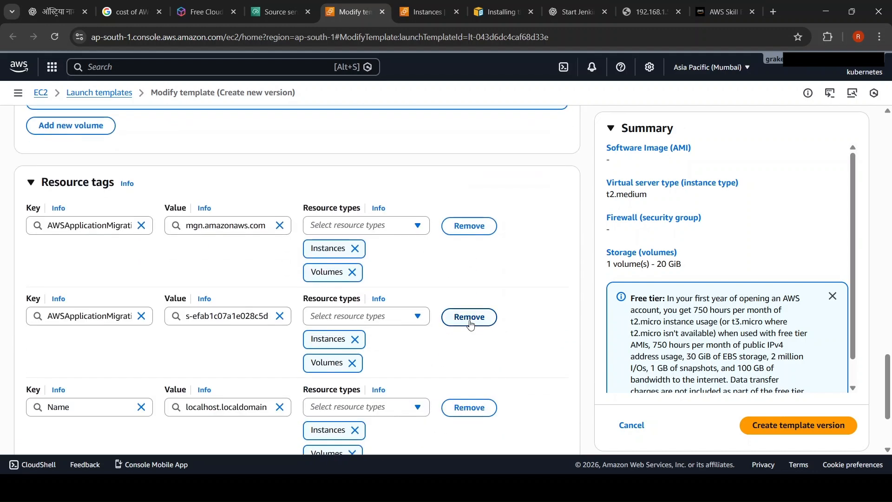
scroll(471, 324, down, 3)
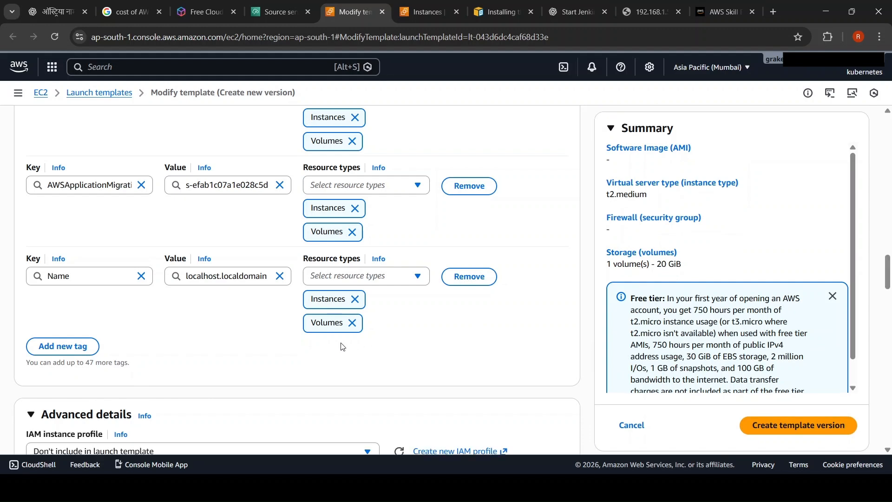
- Go through the advanced details without changing them and create the new template version
scroll(342, 346, down, 7)
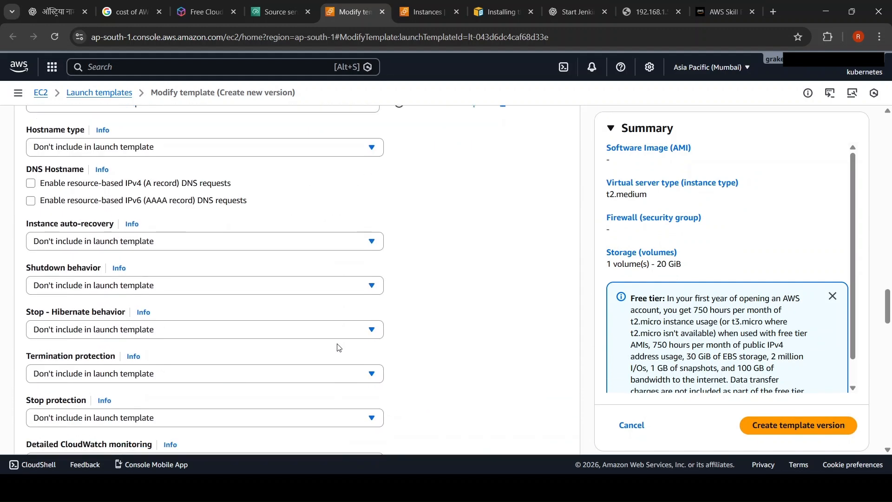
scroll(338, 347, down, 20)
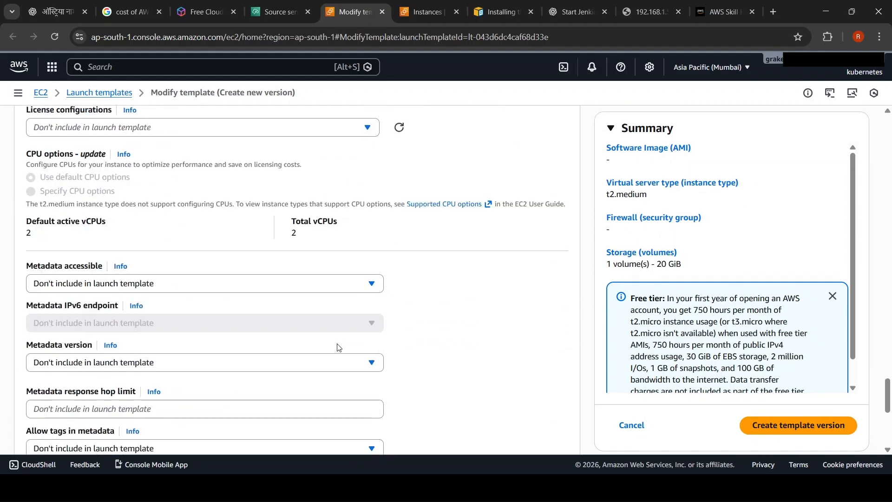
scroll(339, 348, down, 7)
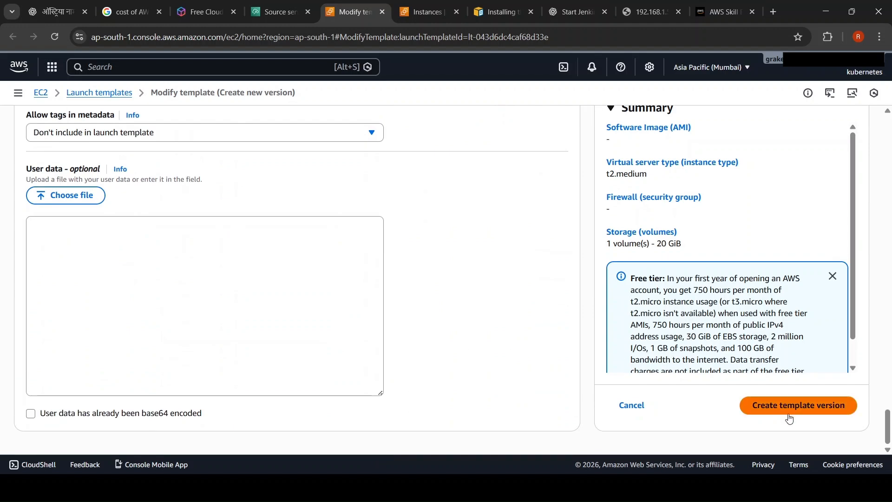
click(790, 407)
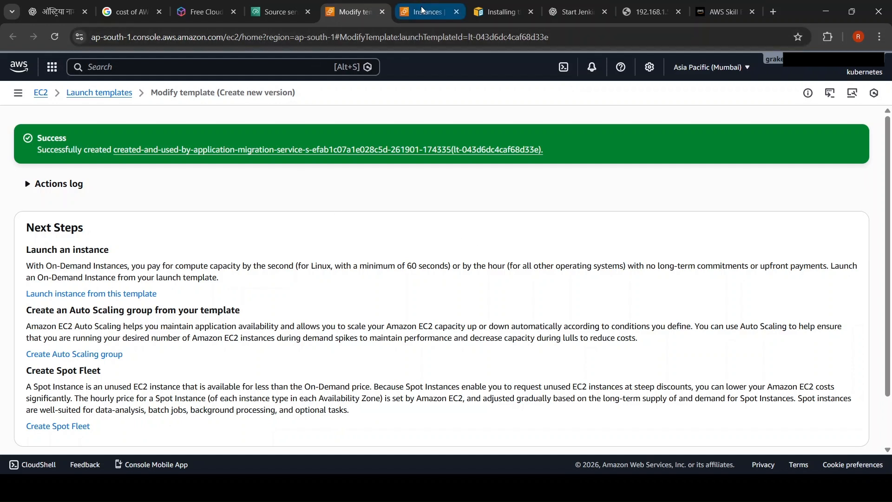
- Return to the source server's launch settings, reload them and check the instance type in the EC2 launch template details
click(275, 11)
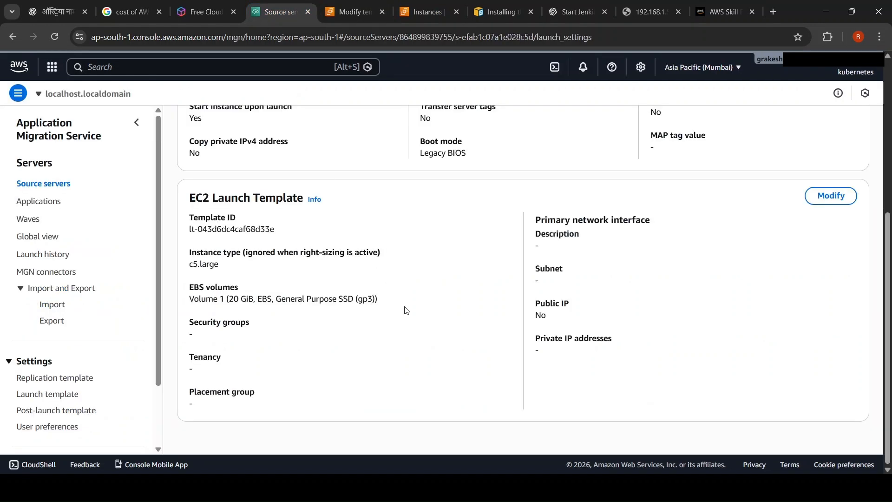
scroll(325, 319, up, 5)
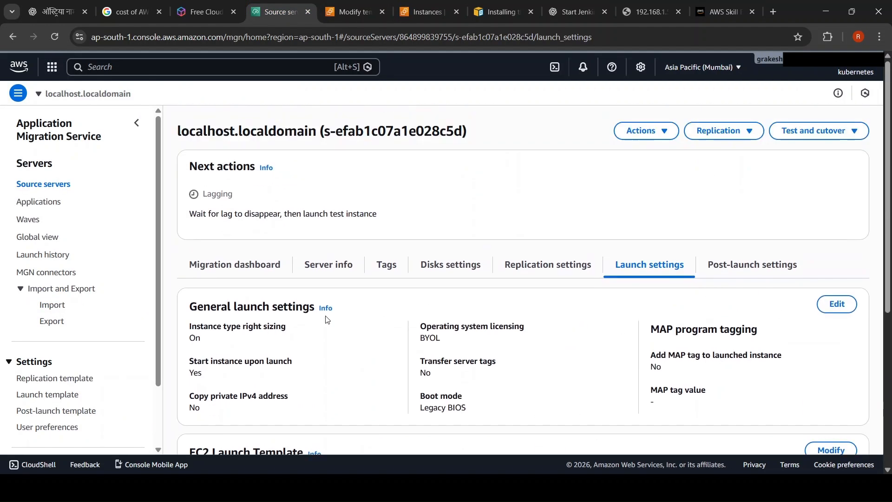
click(662, 135)
click(421, 206)
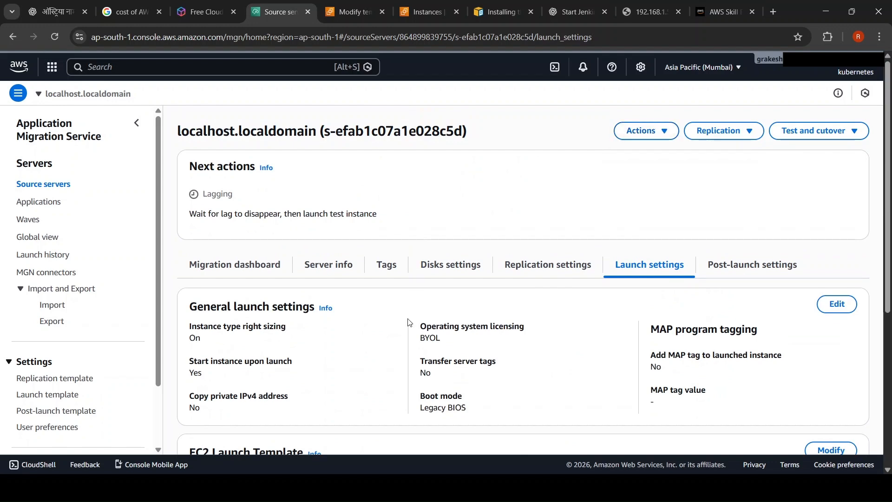
scroll(409, 323, down, 5)
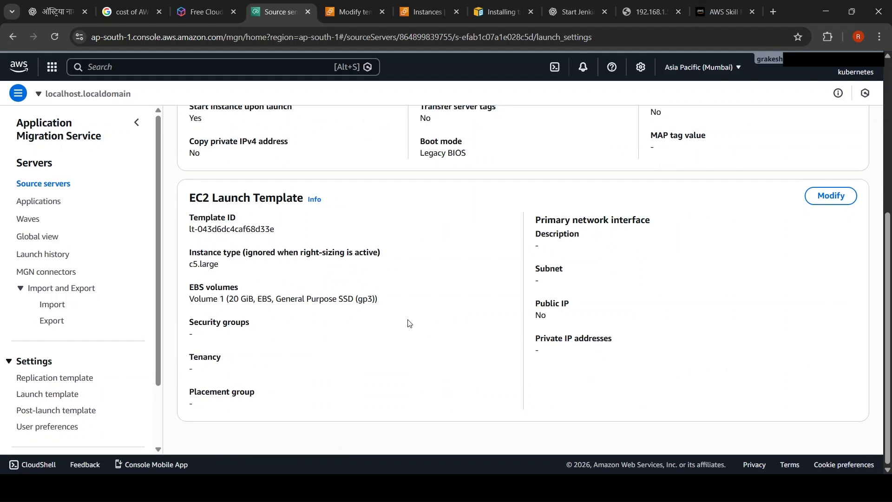
click(55, 37)
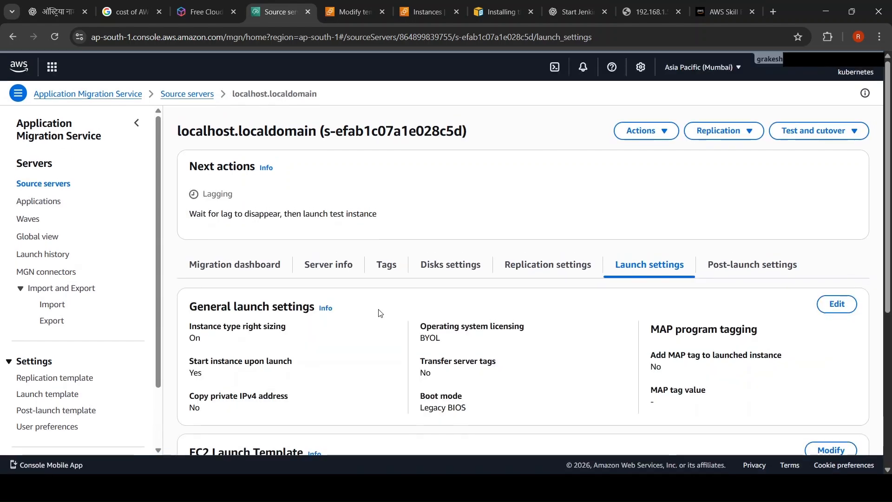
scroll(393, 358, down, 5)
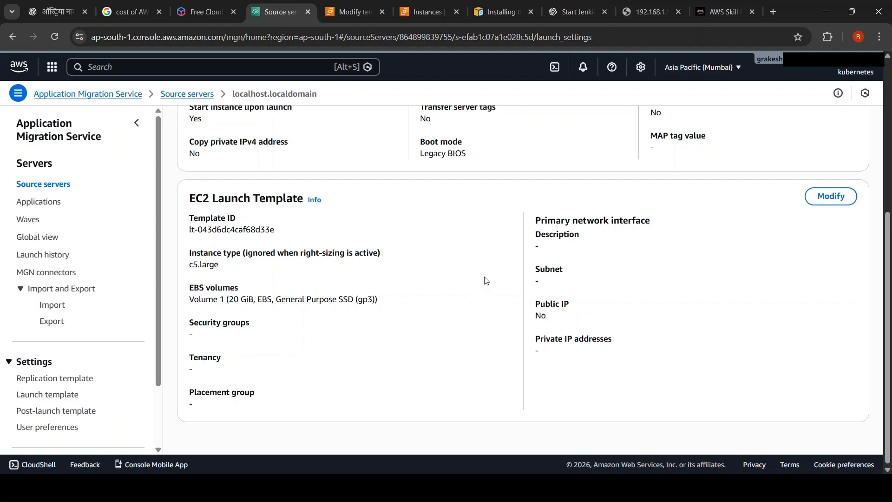
- Compare the default and latest versions in the EC2 launch templates list, and close that page
click(339, 12)
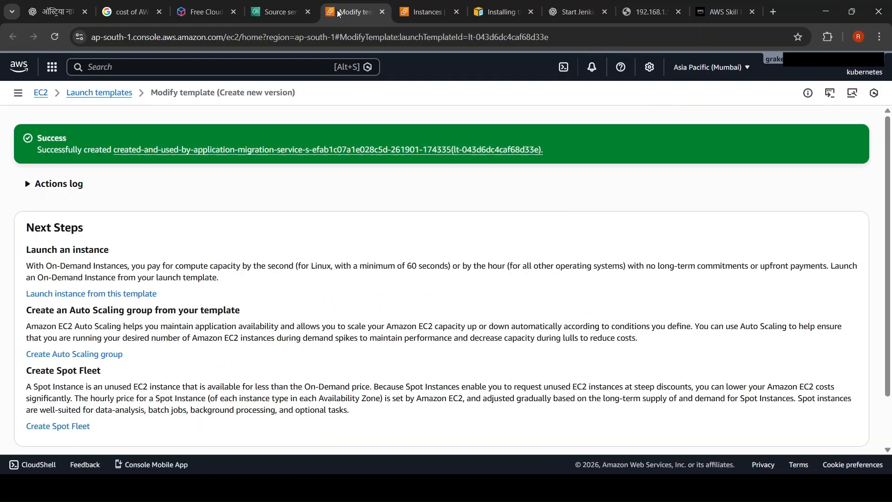
click(99, 92)
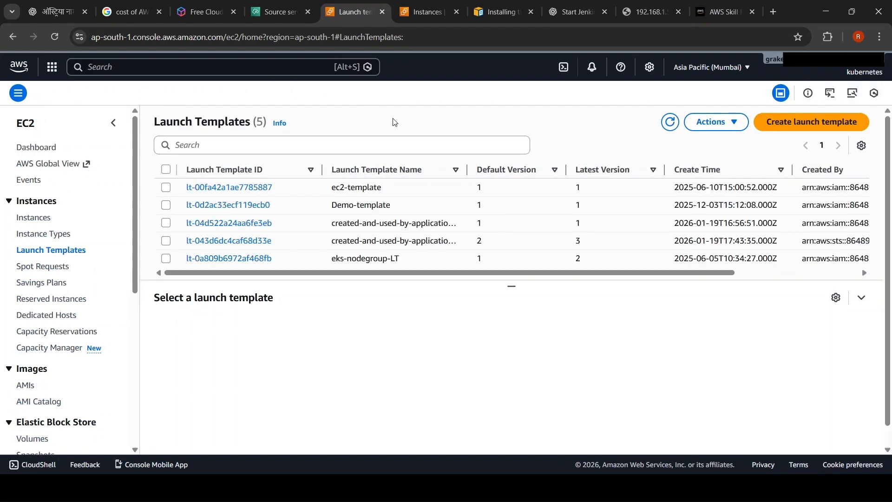
click(382, 12)
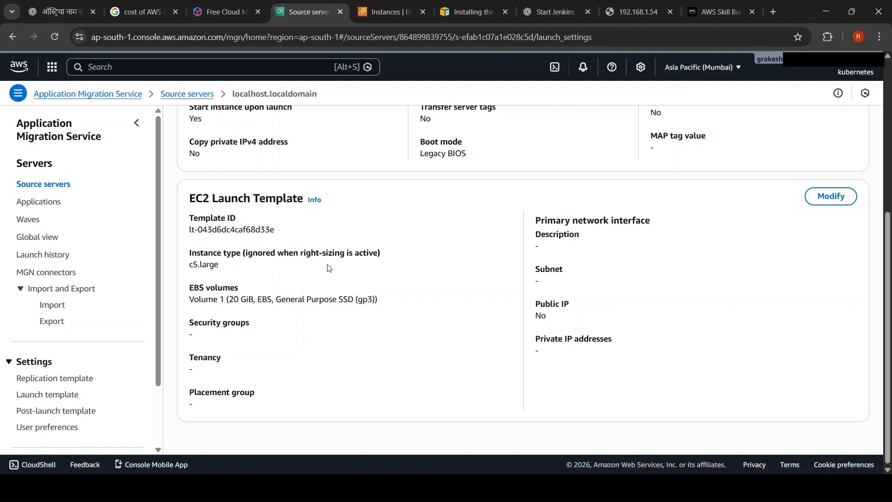
- Open the source server's EC2 launch template for modification and check the existing security groups available in its network settings
click(829, 195)
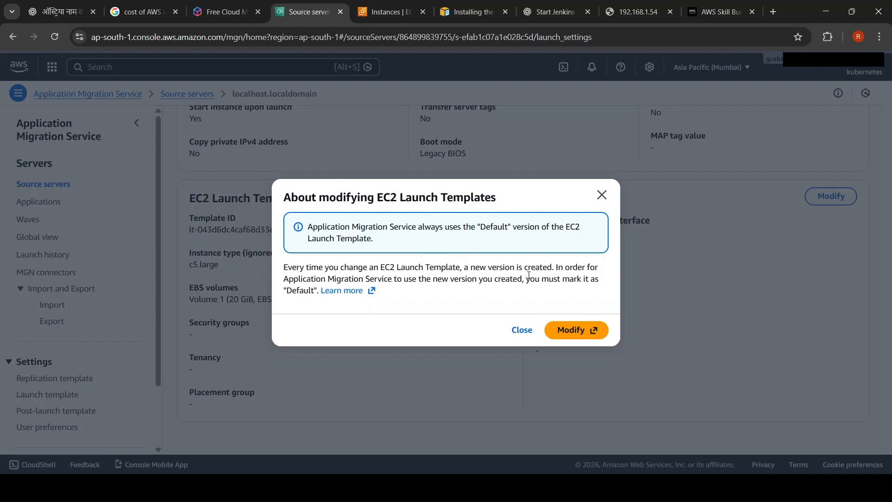
click(569, 330)
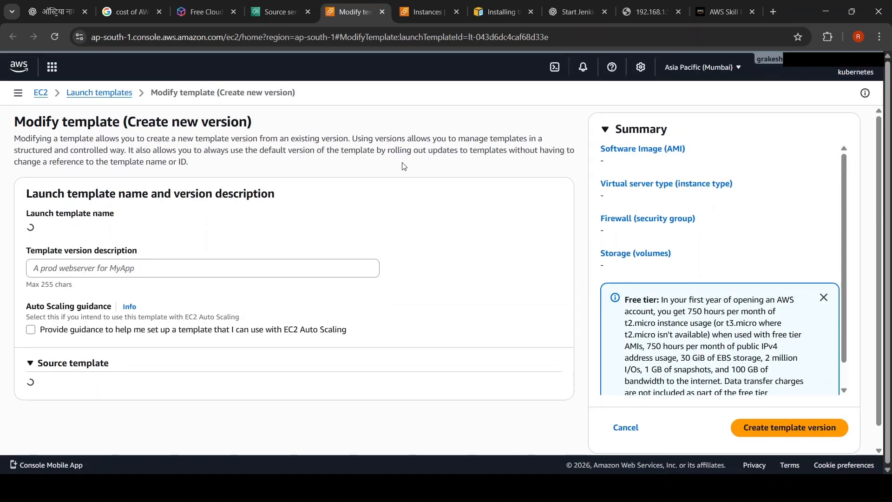
scroll(385, 243, down, 10)
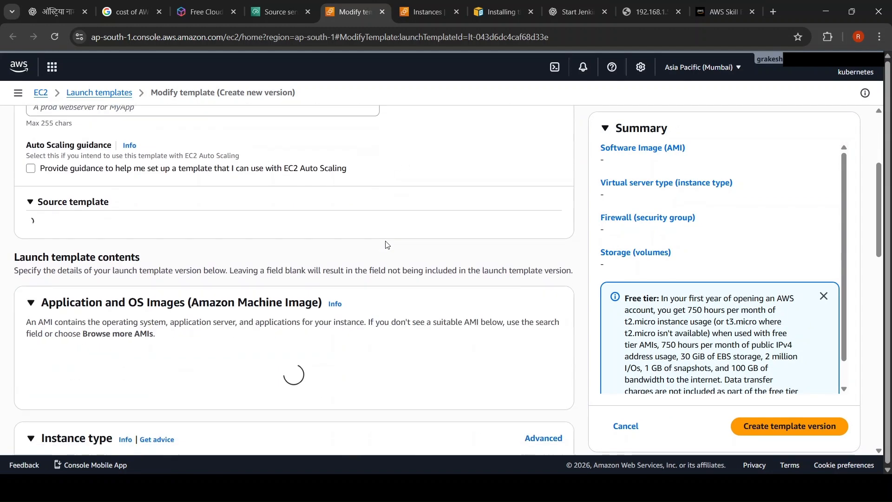
scroll(385, 244, down, 4)
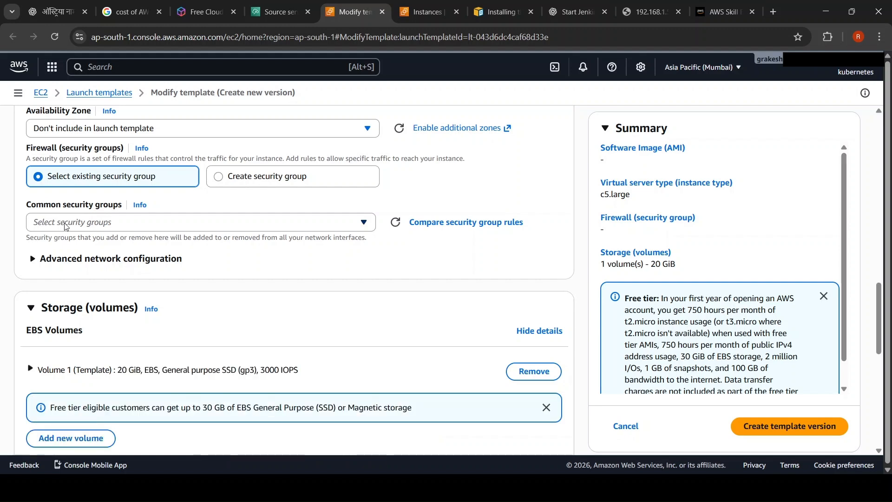
click(66, 227)
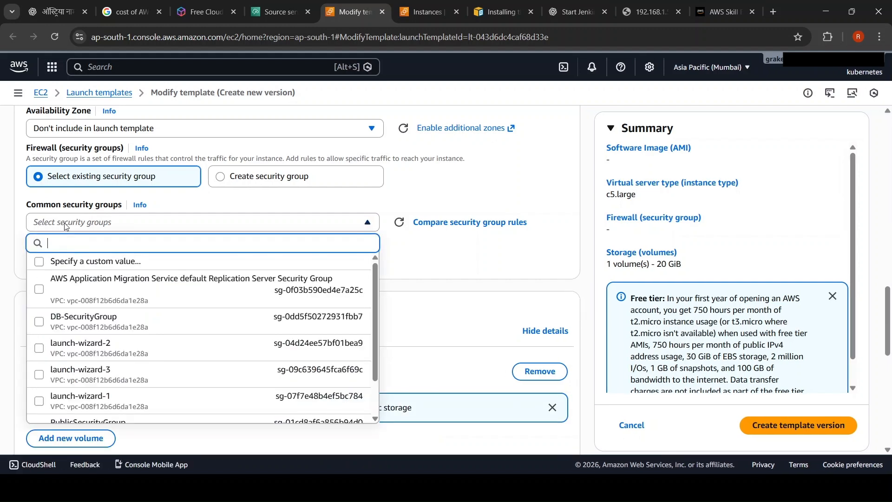
click(67, 227)
- Define a new security group named promotheus-SG with the description "Allow SSH and Promotheus metric access", keeping the default VPC
click(236, 180)
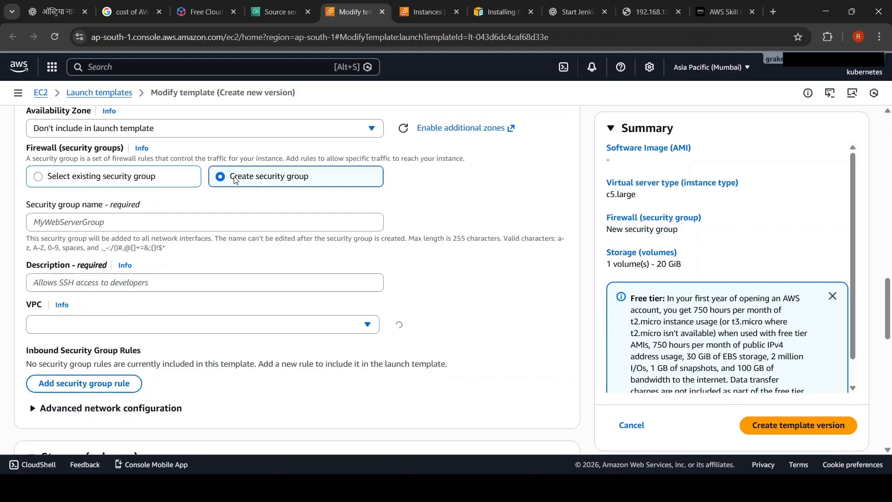
click(77, 218)
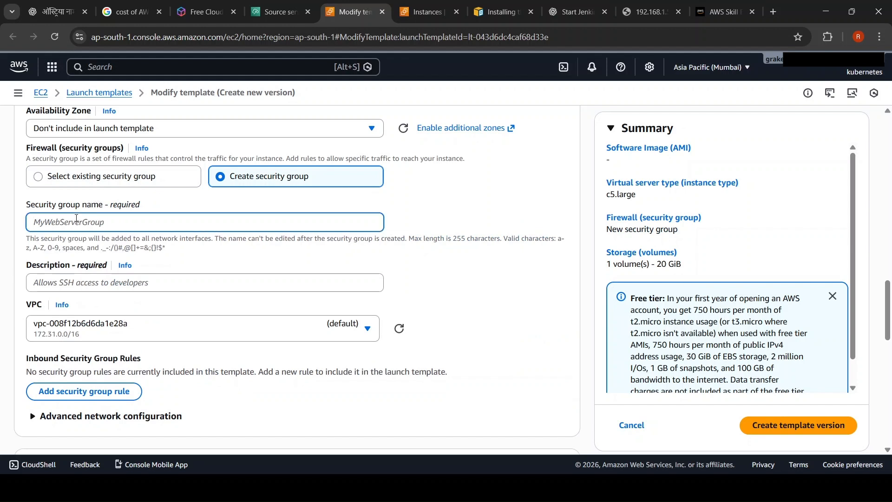
text(promotheus-SG)
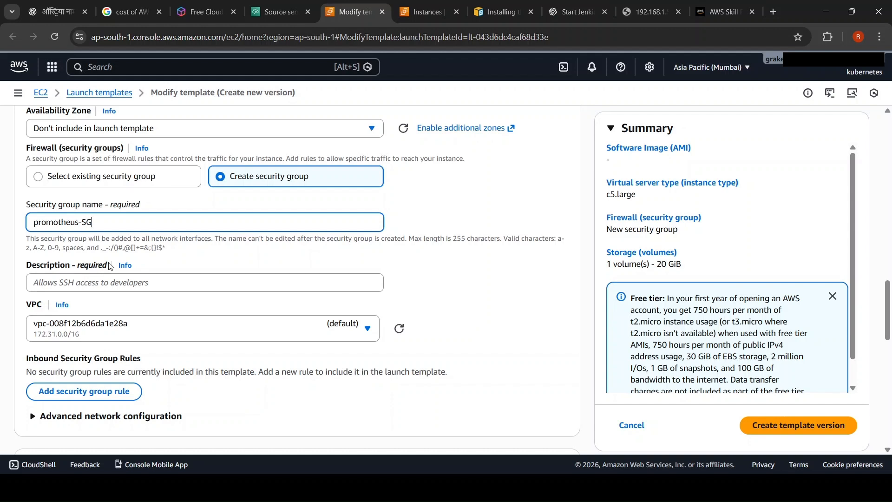
click(131, 285)
scroll(131, 284, down, 2)
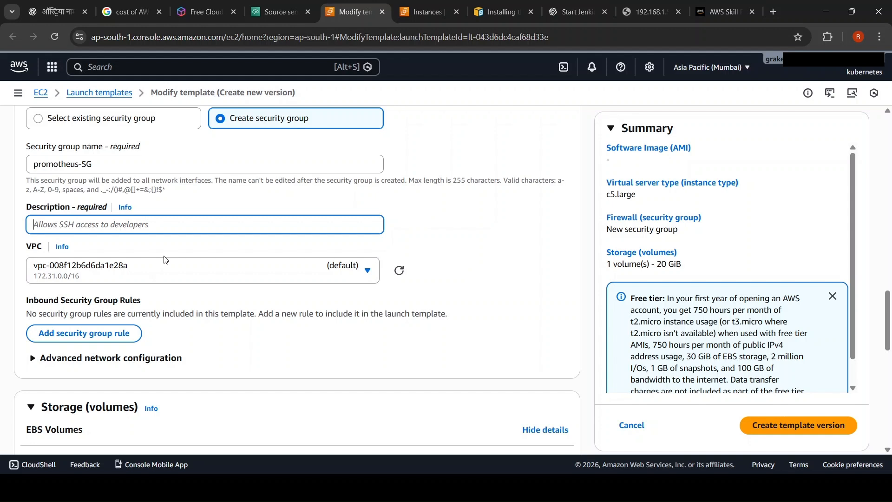
text(All)
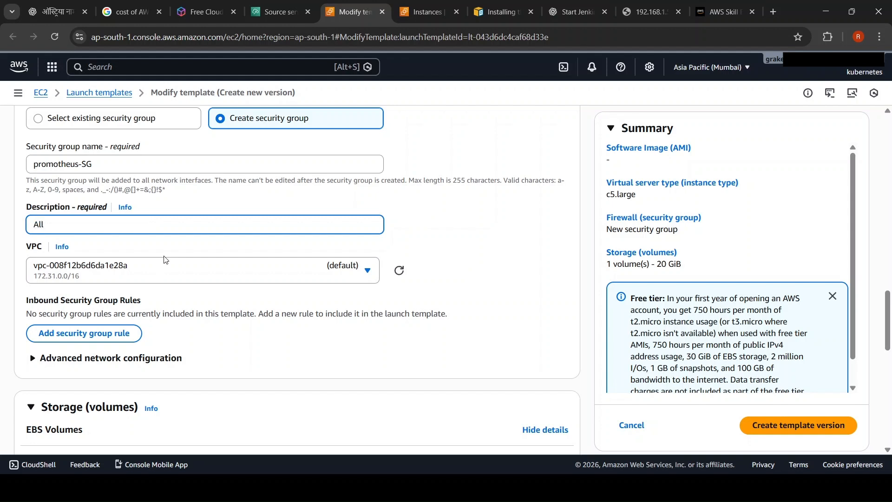
text(ow SSH and Promotheus met)
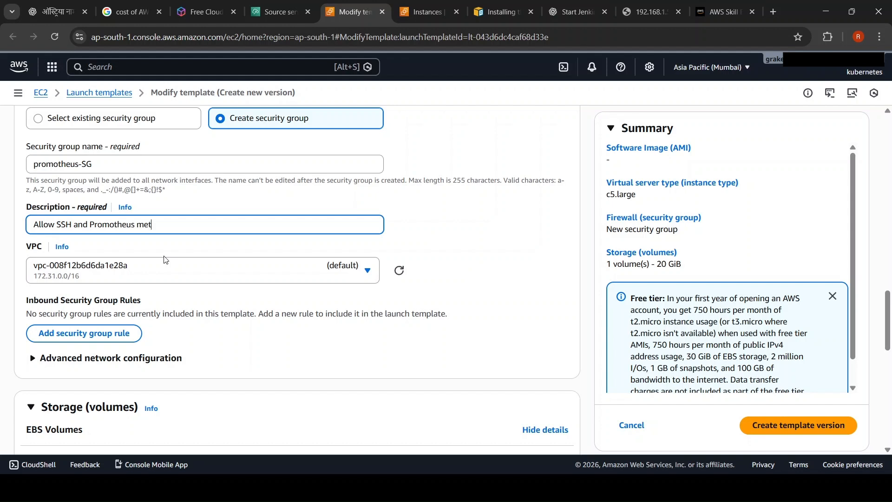
text(ric access)
click(269, 269)
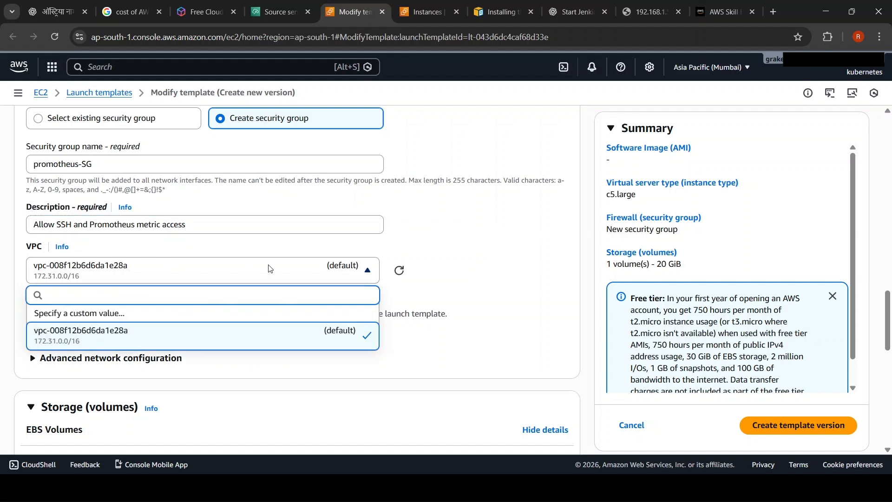
click(269, 269)
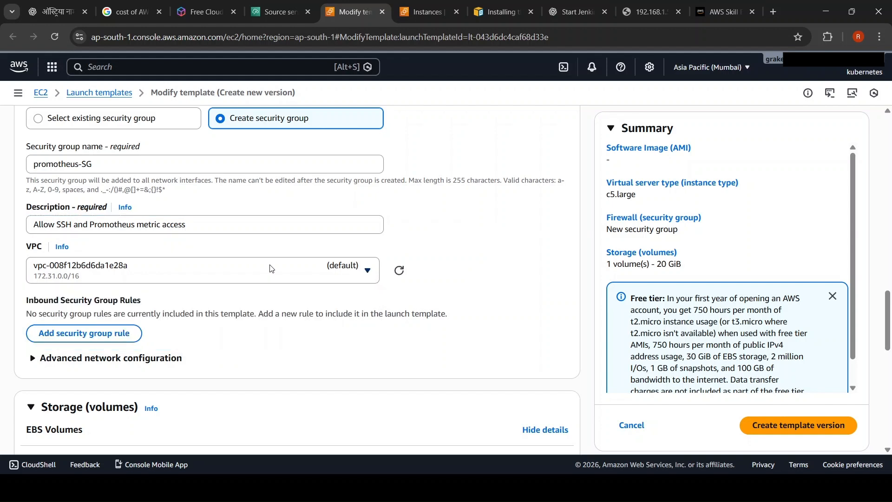
- Add an inbound Custom TCP rule for port 22 to the new security group
click(84, 333)
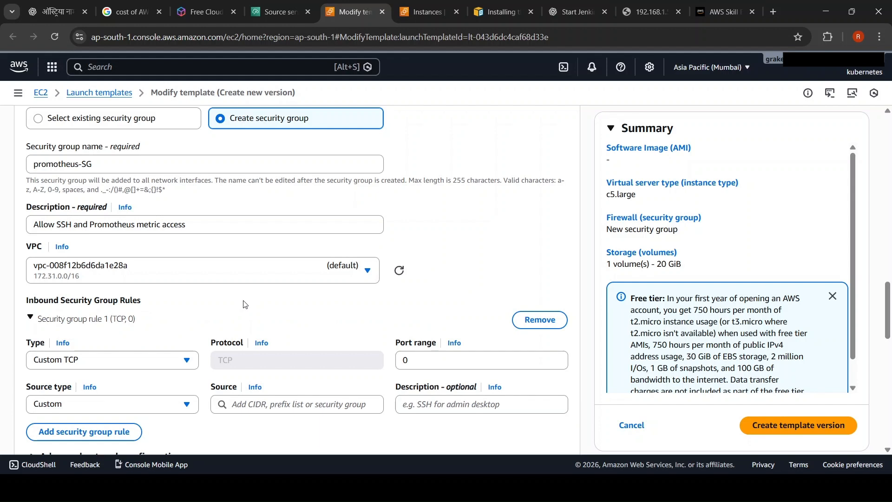
scroll(245, 305, down, 1)
click(427, 300)
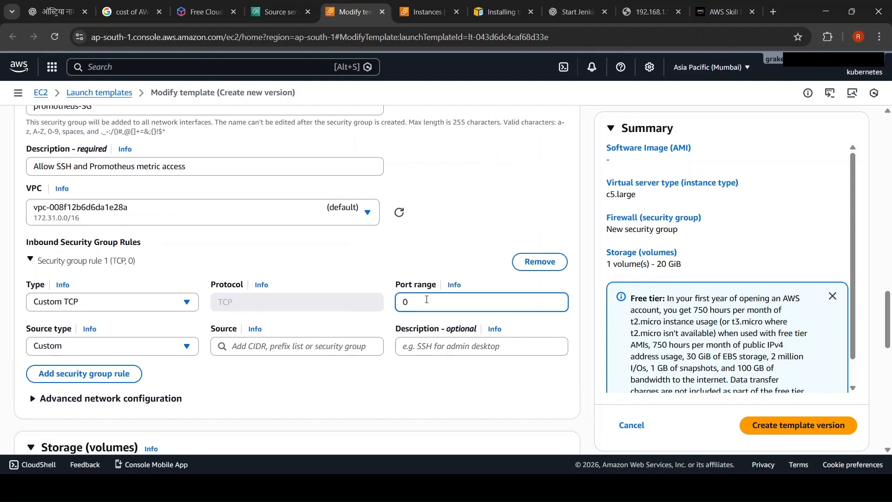
key(BackSpace)
text(22)
click(55, 307)
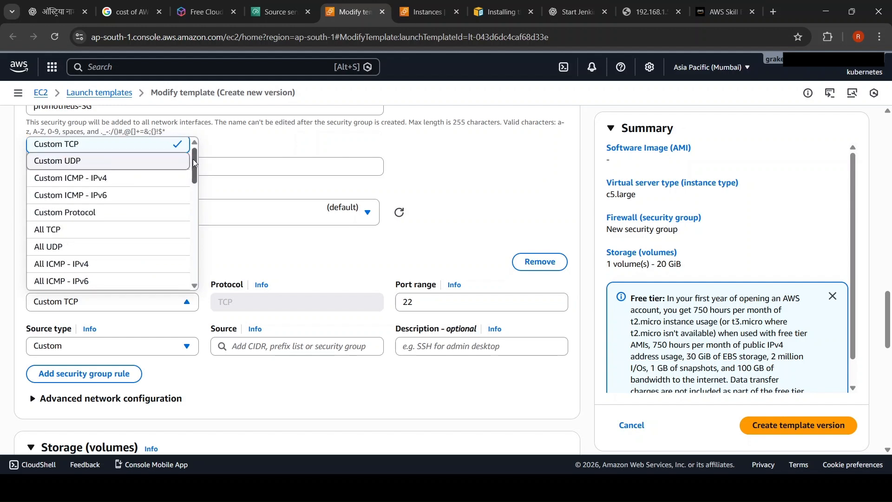
mouse_move(194, 159)
mouse_down()
mouse_move(194, 264)
mouse_move(195, 158)
mouse_up()
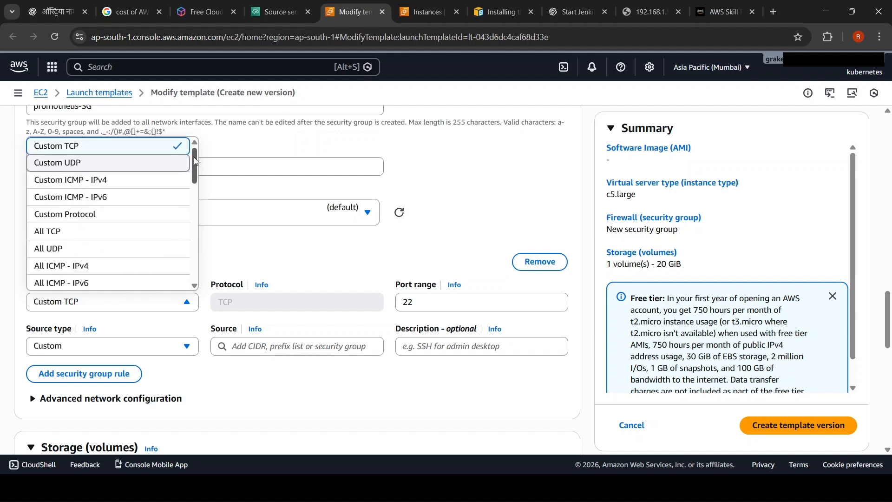
click(292, 252)
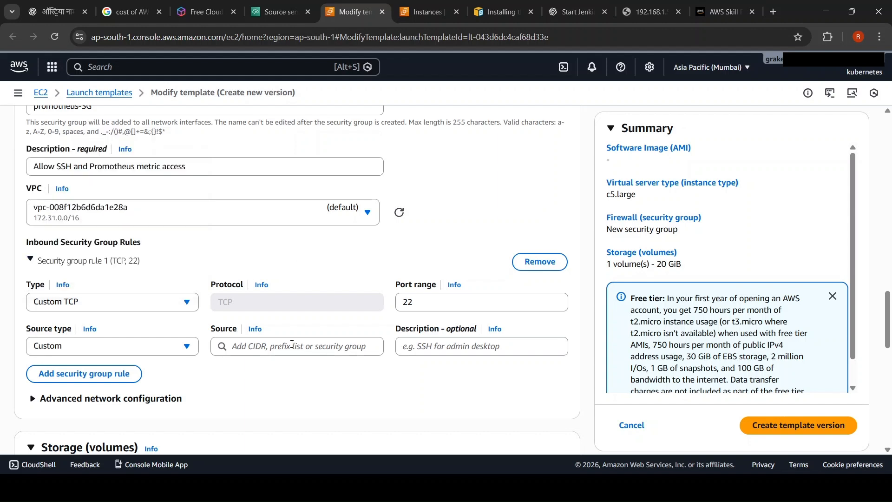
- Set the port 22 rule's source type to Anywhere and its description to "ssh"
click(65, 350)
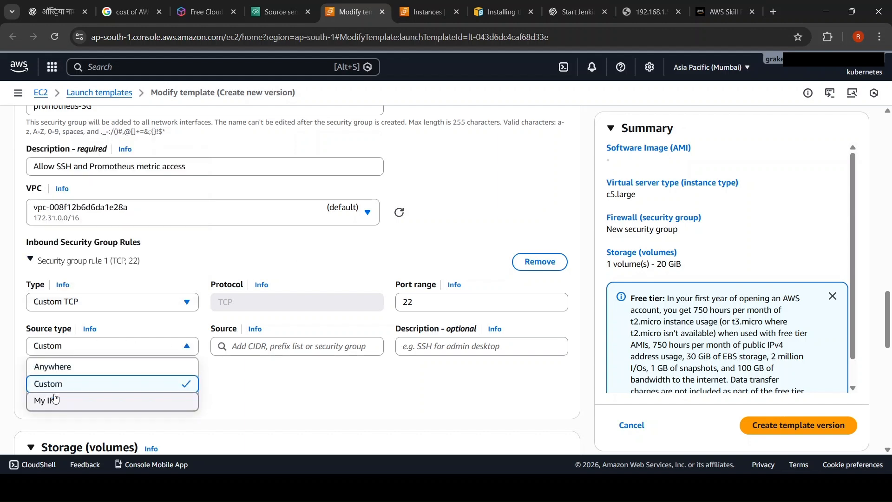
click(58, 368)
click(418, 345)
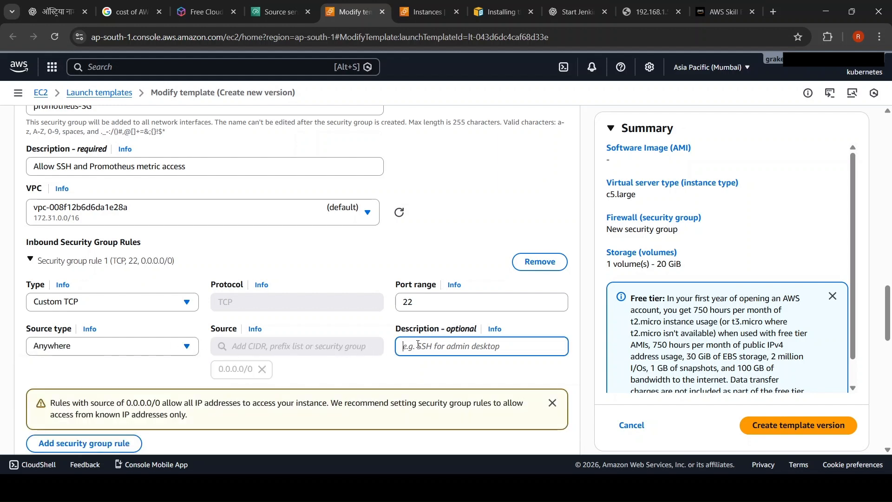
text(ss)
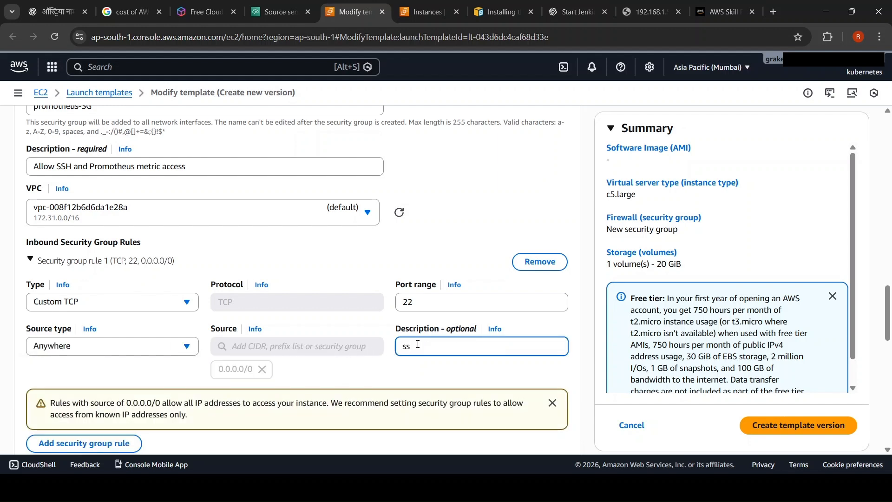
text(h)
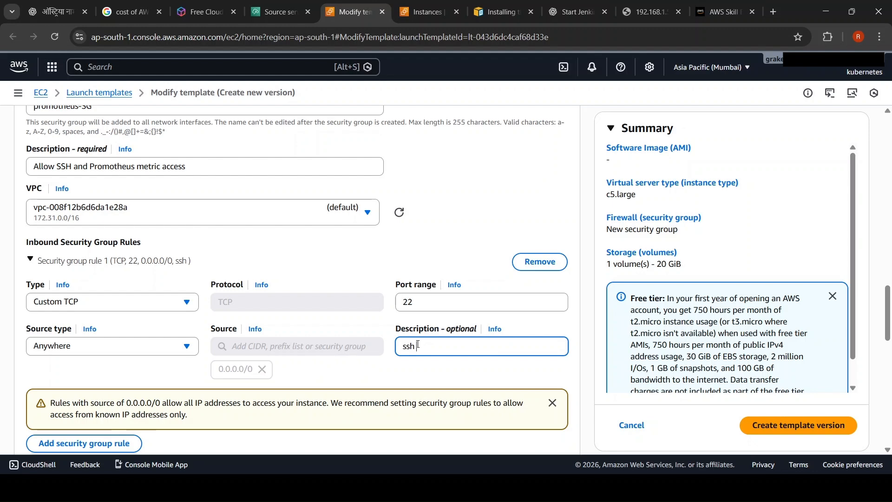
- Add a second inbound Custom TCP rule for port 9100
scroll(418, 345, down, 3)
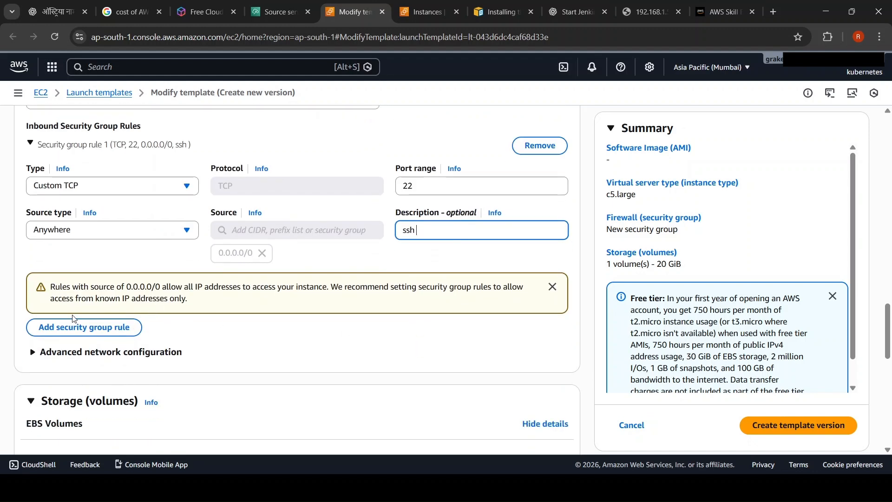
click(54, 330)
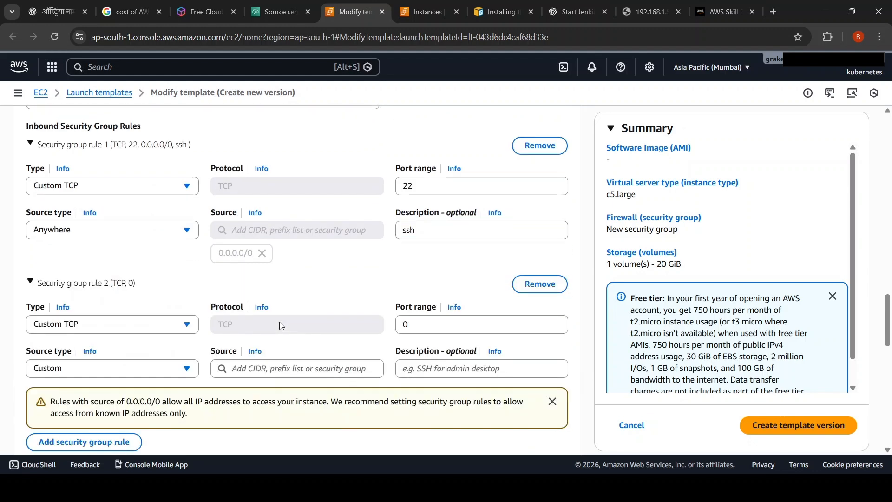
click(97, 325)
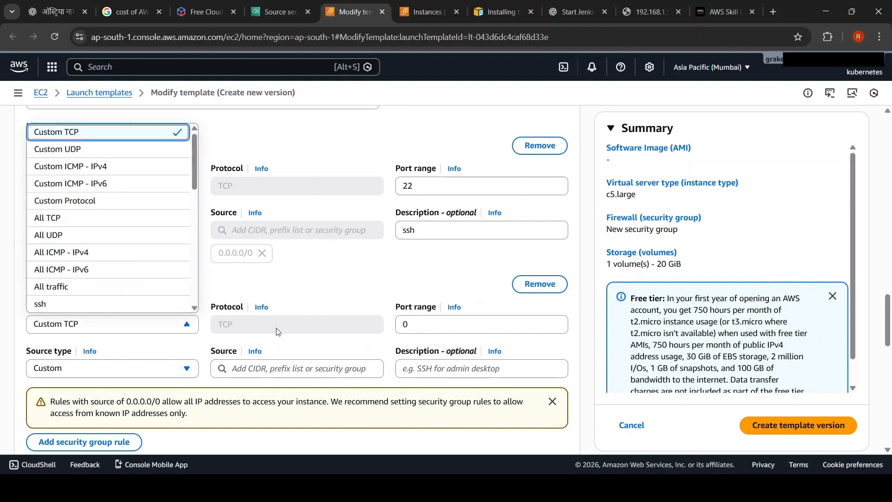
click(404, 326)
key(BackSpace)
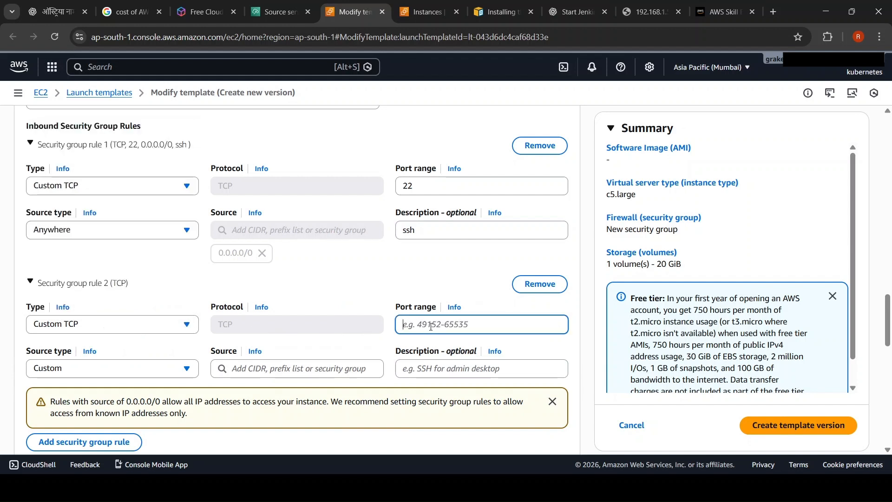
text(9100)
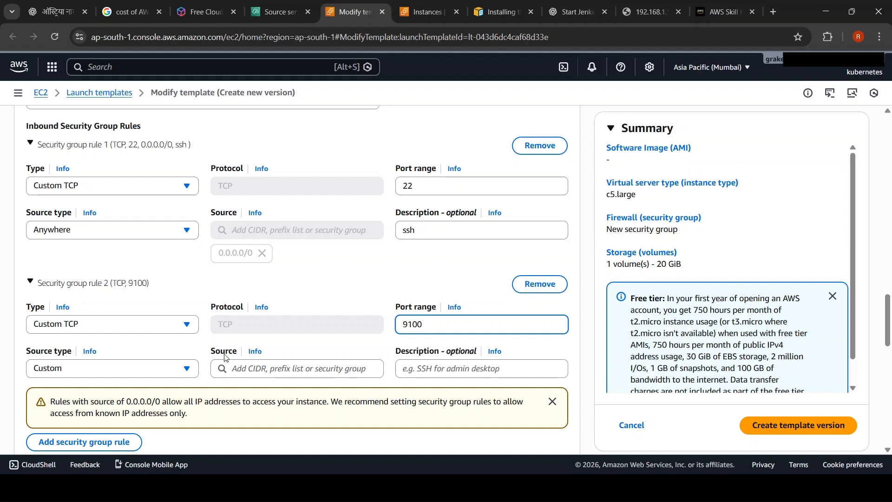
- Set the port 9100 rule's source type to Anywhere and its description to "allow promotheus metric access"
click(117, 369)
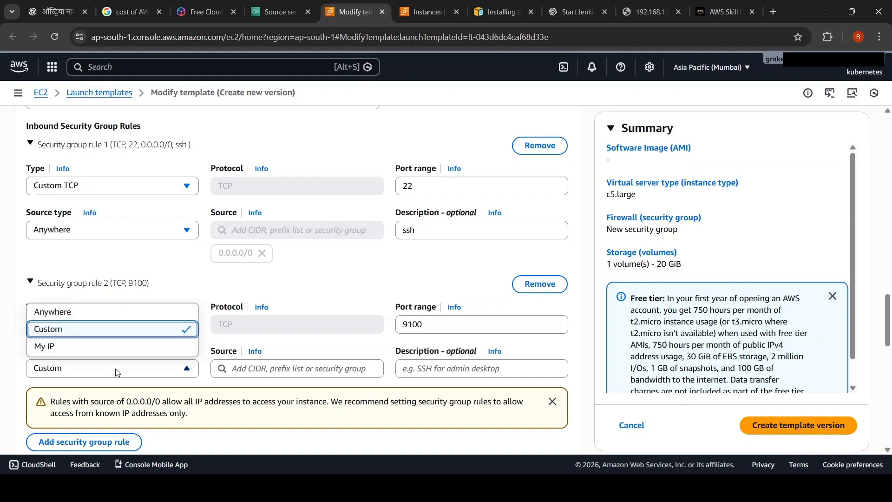
click(88, 313)
click(417, 371)
text(a)
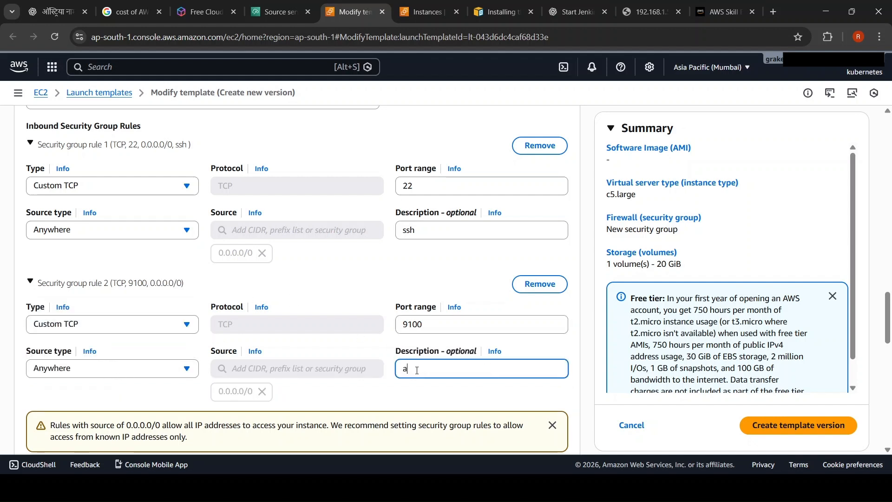
text(llow )
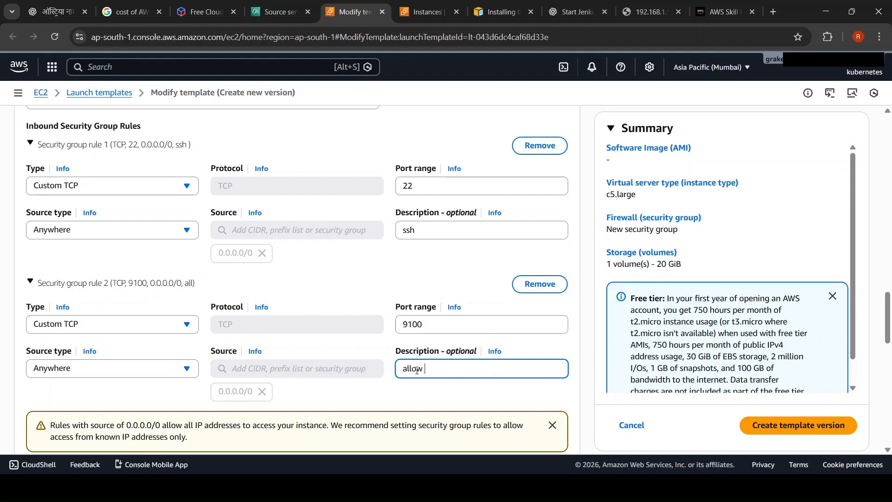
text(promotheus )
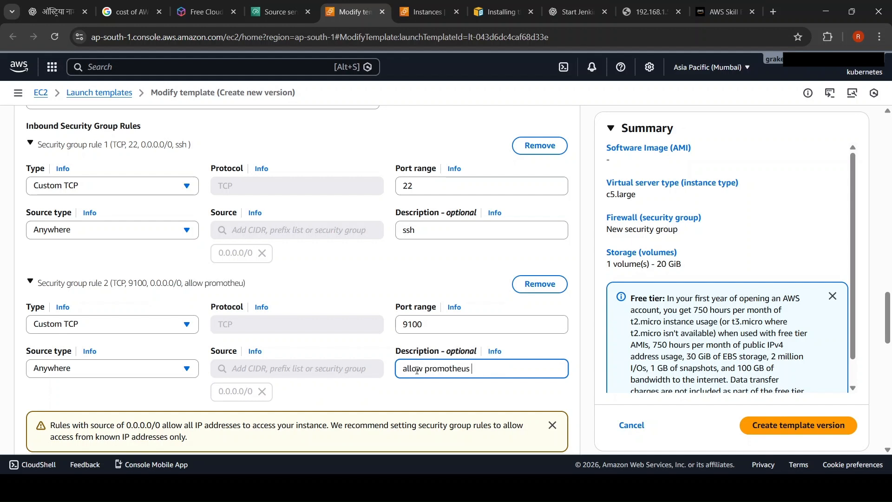
text(metric access)
- Go past the storage and resource tags without changing them, create the new template version and check the creation result
scroll(444, 284, down, 10)
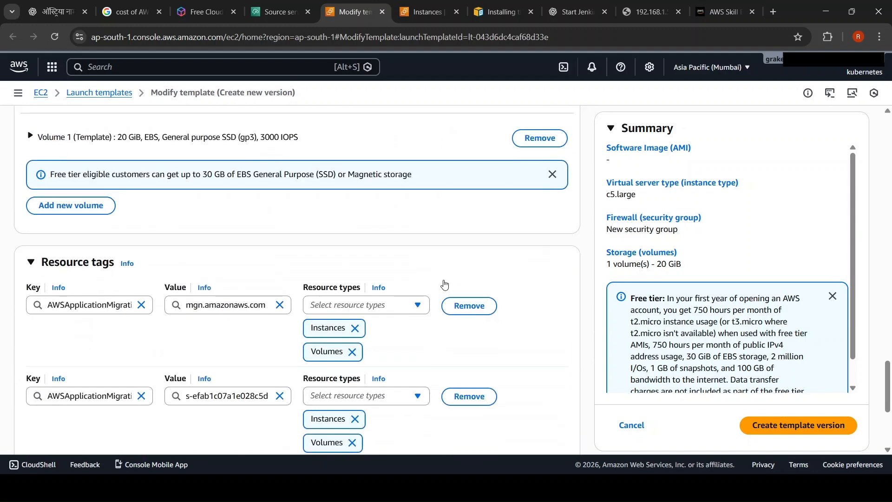
scroll(444, 285, down, 1)
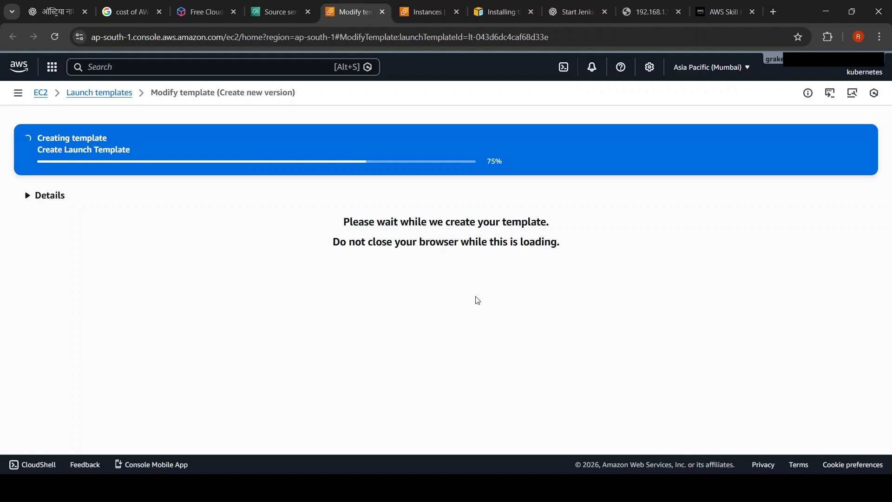
scroll(402, 312, down, 2)
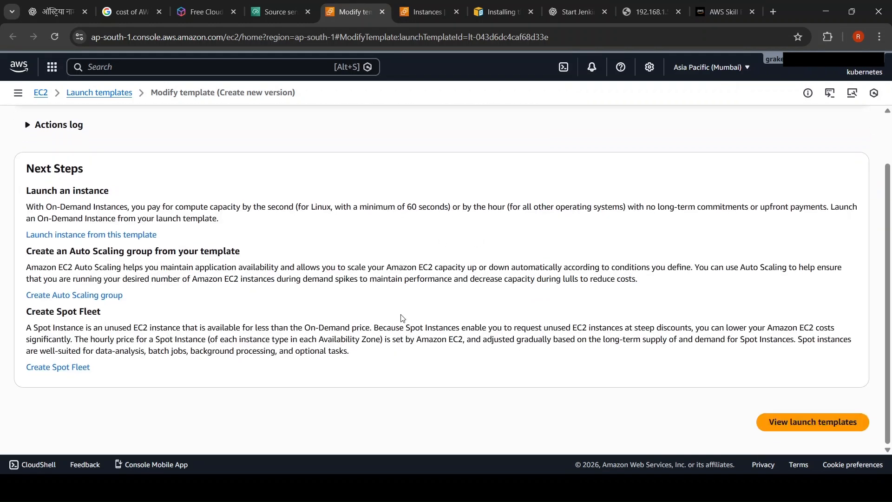
scroll(402, 318, up, 2)
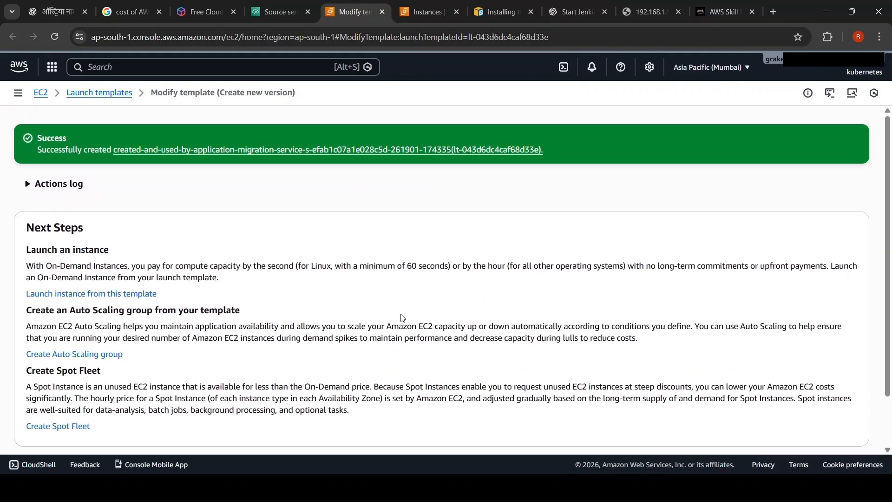
- Find the source server's launch template lt-043d6dc4caf68d33e in the launch template list and show its versions
click(103, 95)
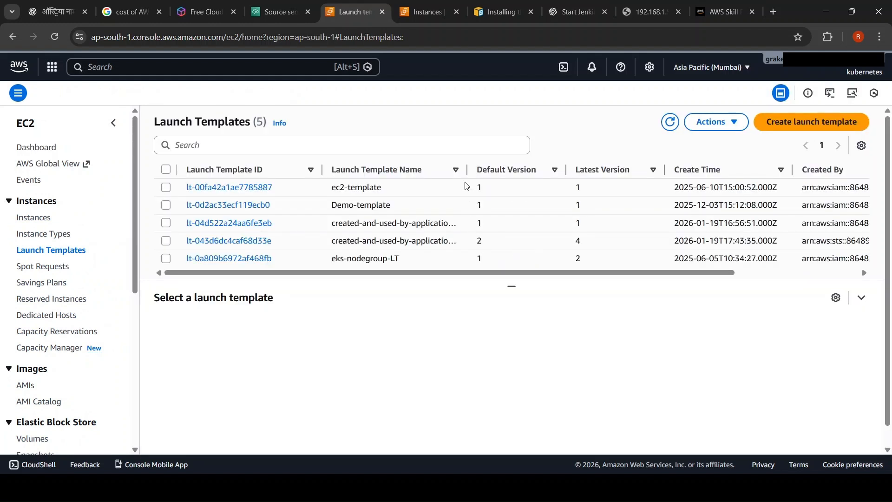
drag(521, 168, 667, 175)
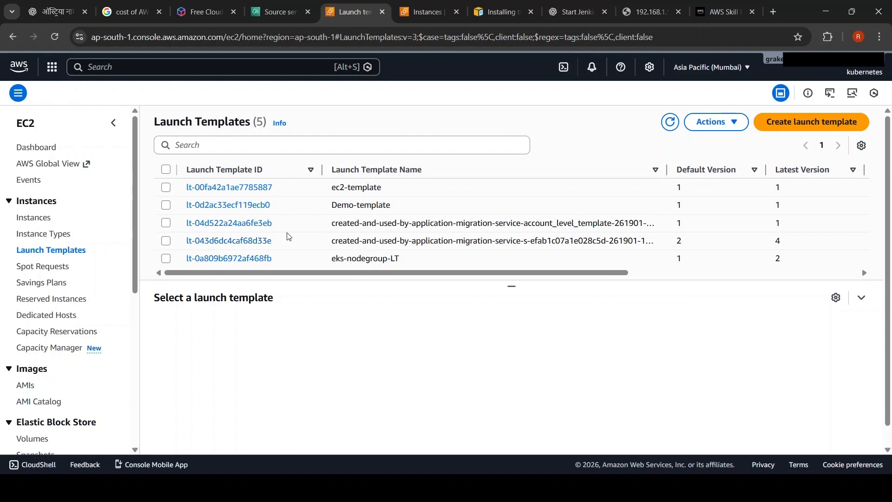
click(219, 241)
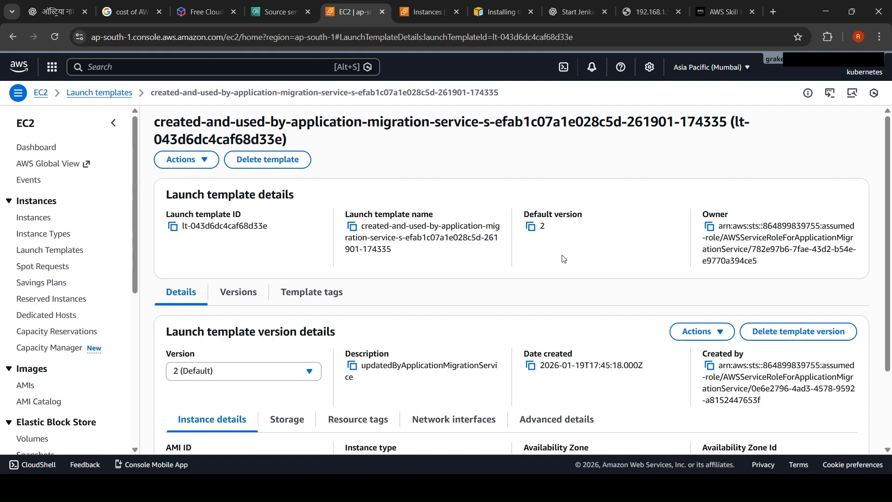
click(232, 293)
scroll(562, 287, down, 2)
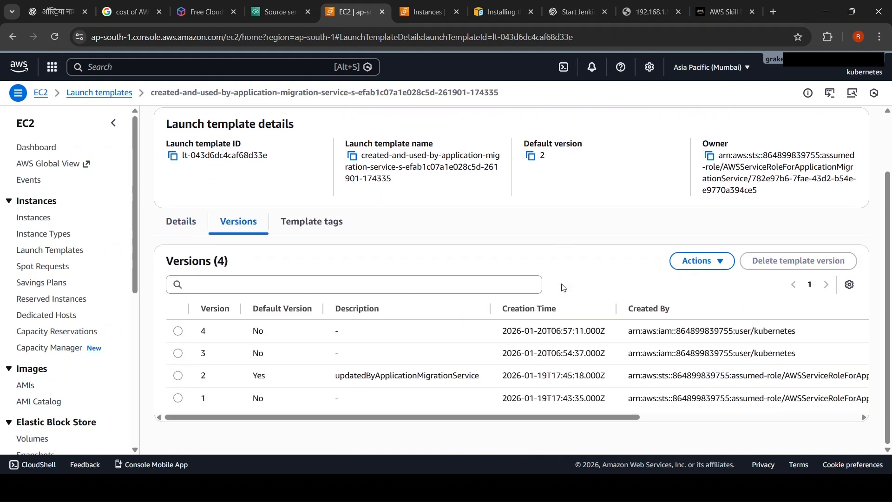
- Set version 4 of the launch template as its default version
click(179, 331)
click(707, 262)
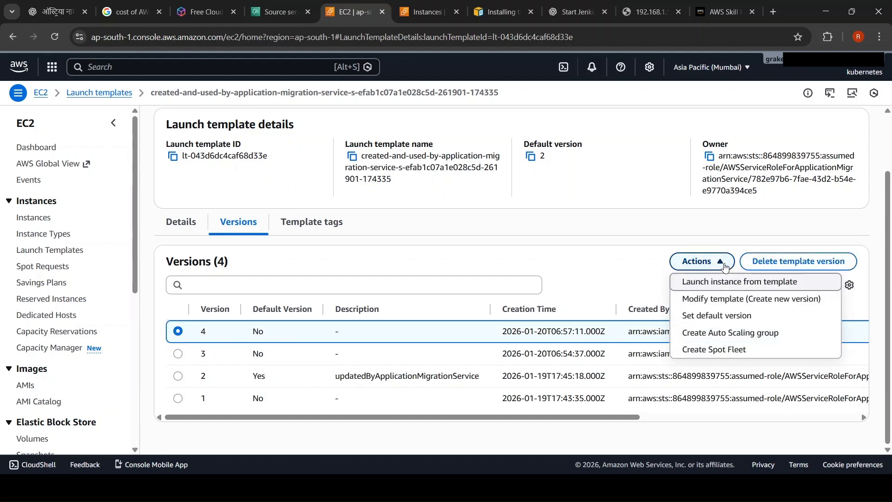
click(492, 259)
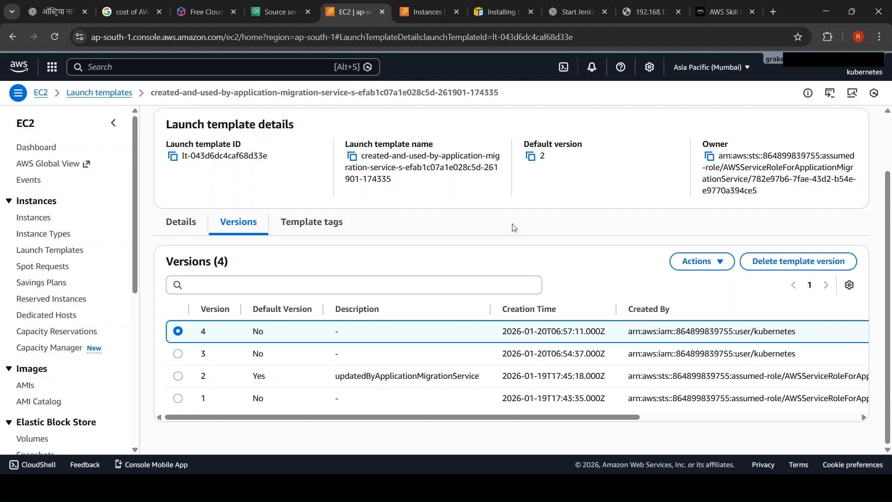
click(705, 262)
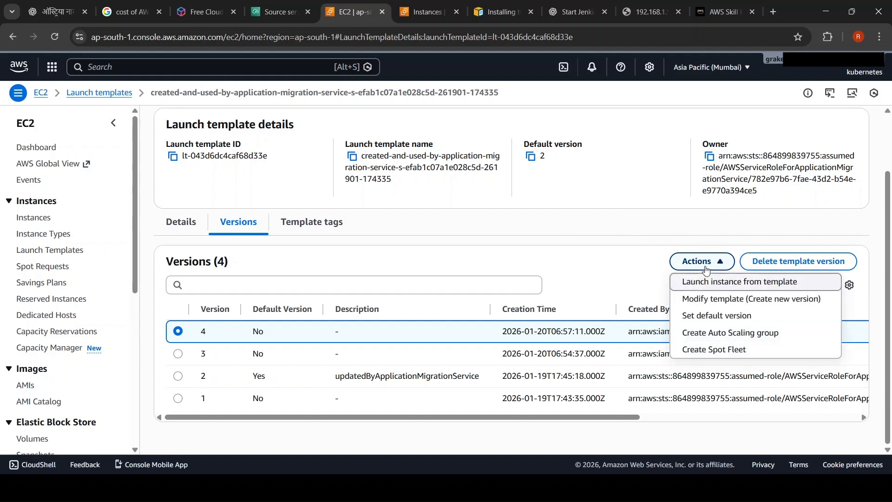
click(700, 316)
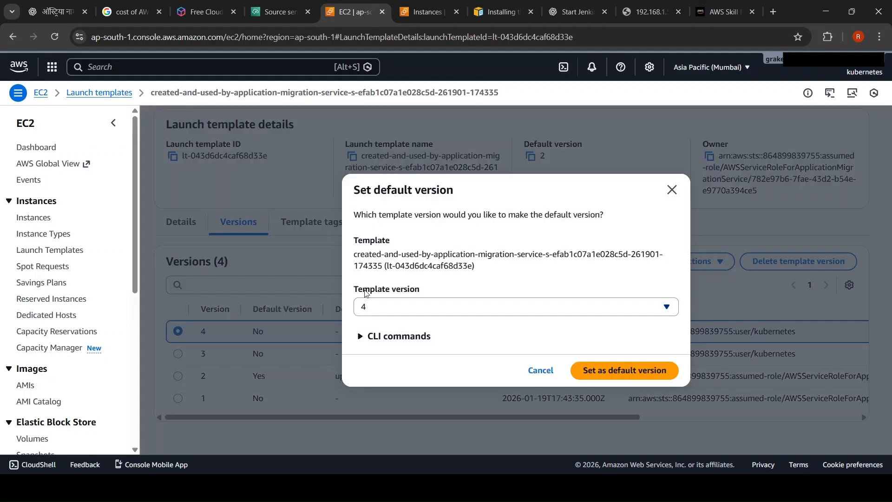
click(603, 370)
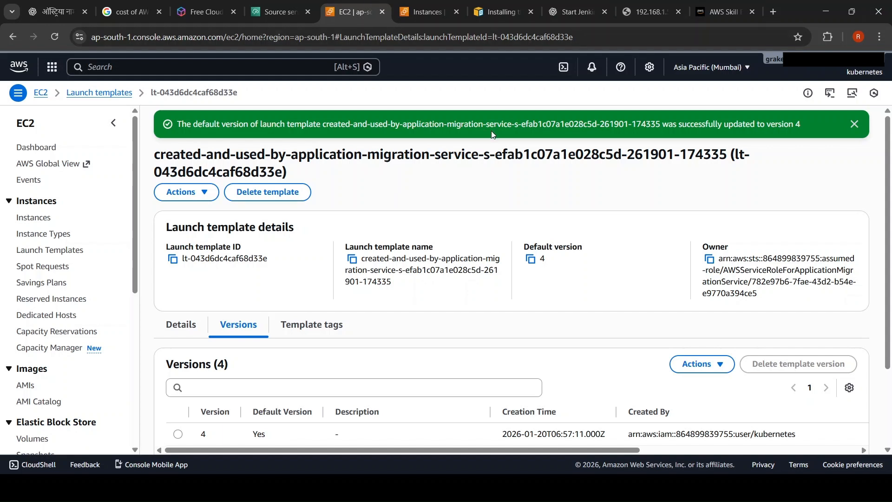
- Return to the source server's launch settings in Application Migration Service and open the general launch settings for editing
click(271, 18)
scroll(354, 329, up, 4)
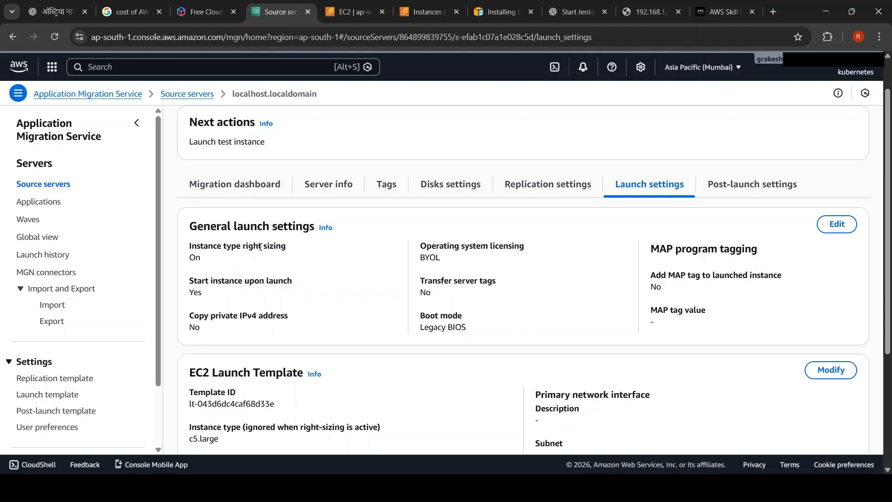
click(837, 224)
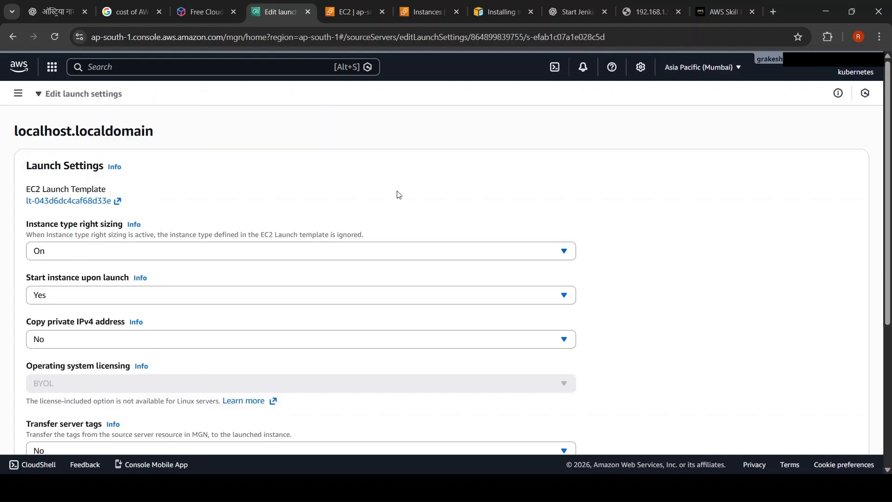
- Review the launch settings from instance type right sizing and operating system licensing to MAP program tagging, and save them as they are
scroll(399, 194, down, 3)
scroll(398, 194, up, 3)
click(327, 255)
click(325, 257)
scroll(326, 261, down, 1)
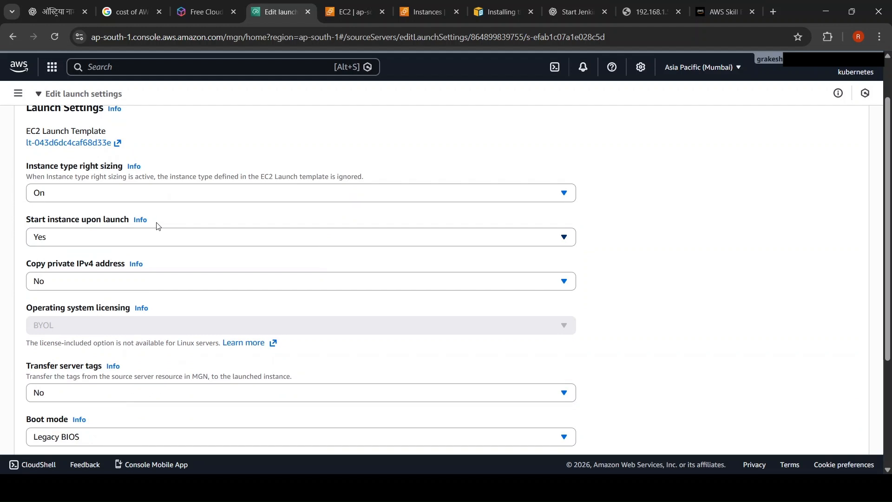
scroll(157, 228, down, 2)
drag(46, 228, 181, 227)
double_click(207, 227)
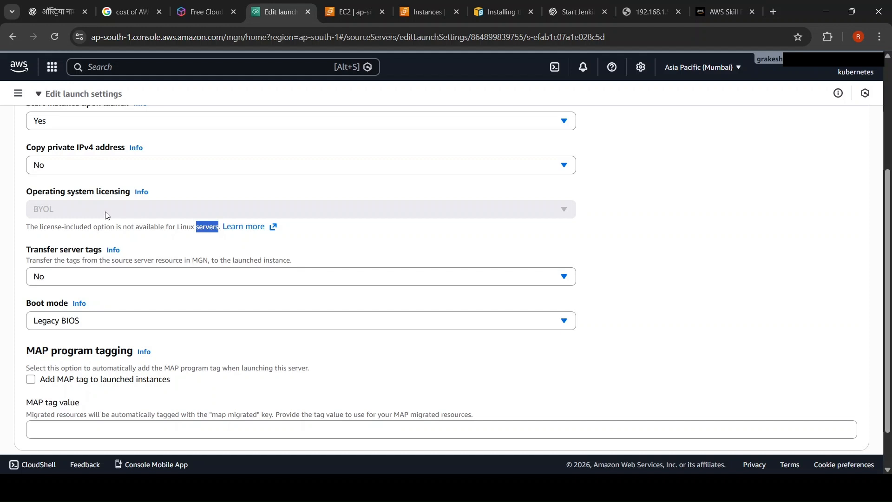
click(513, 236)
scroll(172, 313, down, 2)
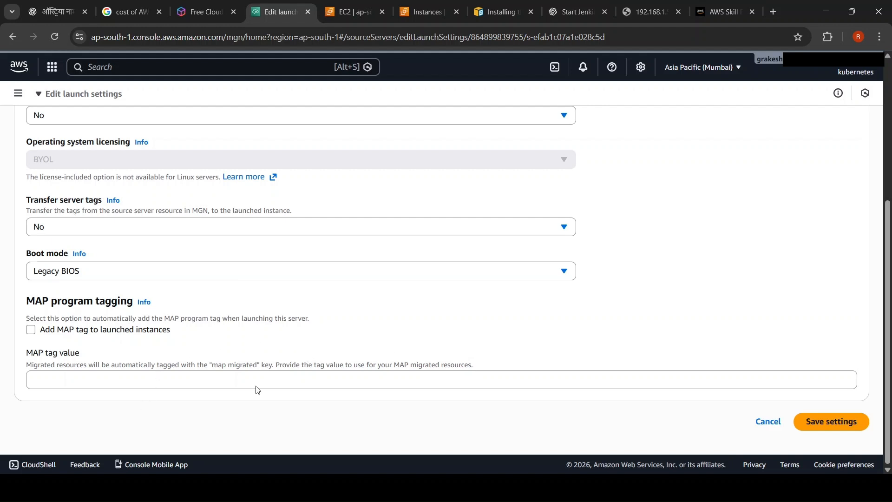
click(837, 421)
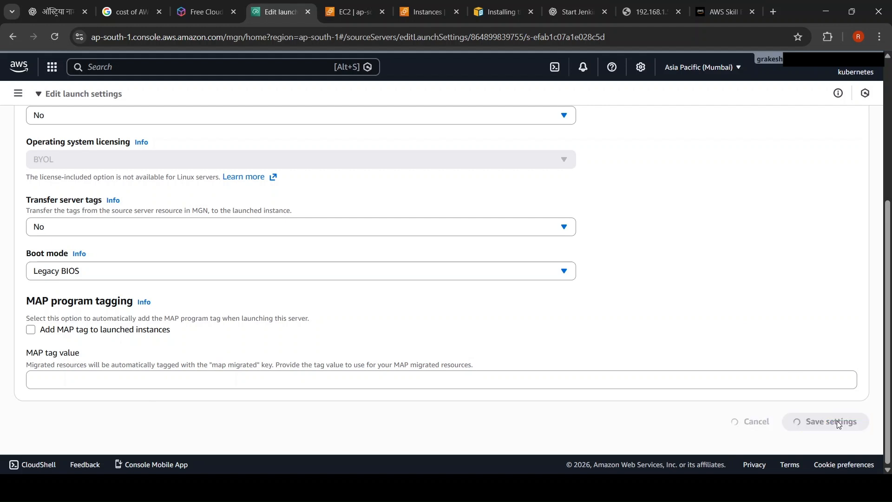